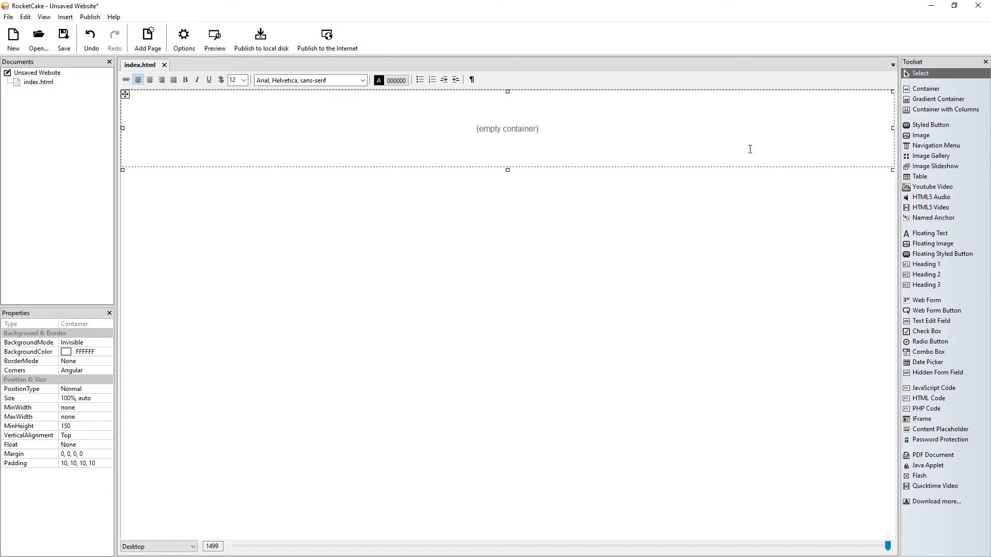
Drop a YouTube Video element into the container and check it in a narrowed browser preview.
left_click(931, 197)
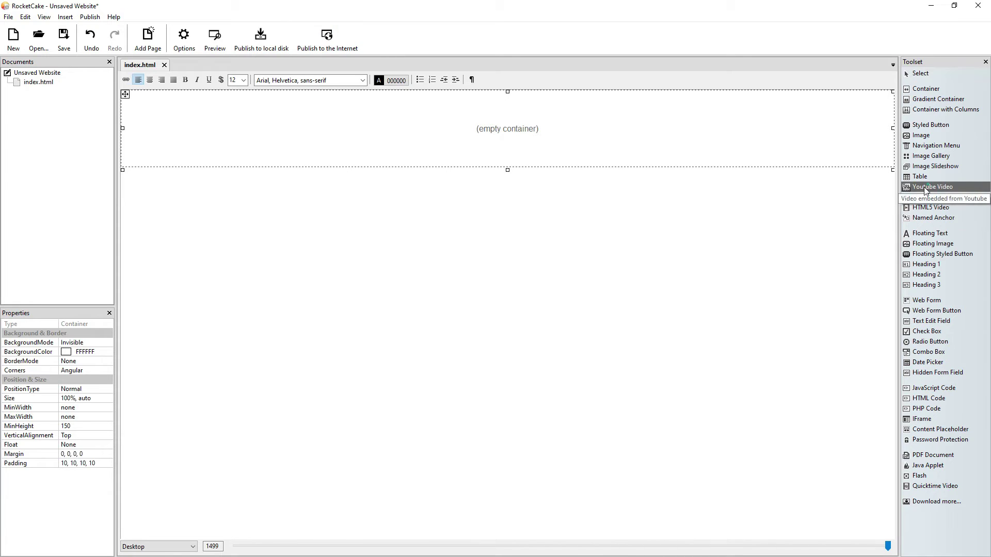
left_click_drag(927, 187, 318, 132)
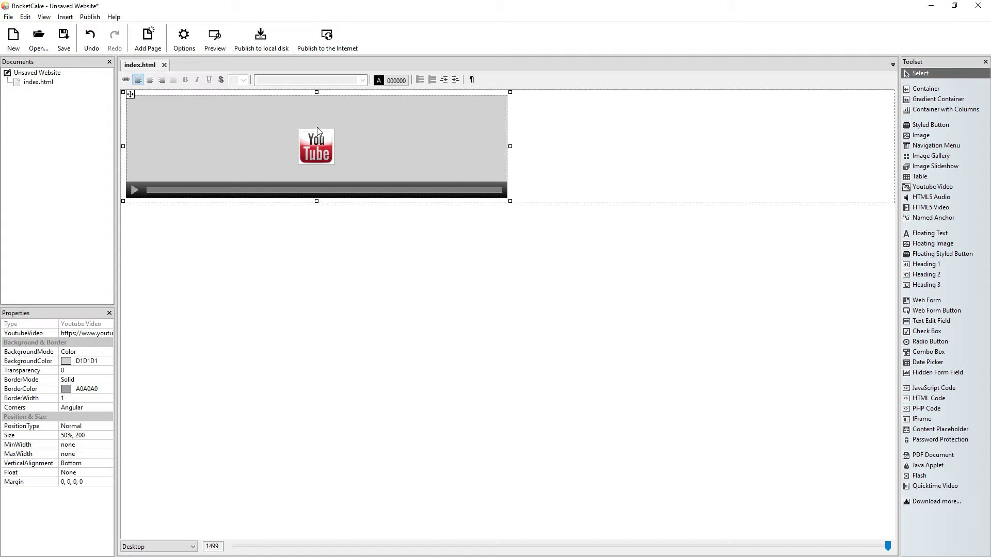
left_click(215, 42)
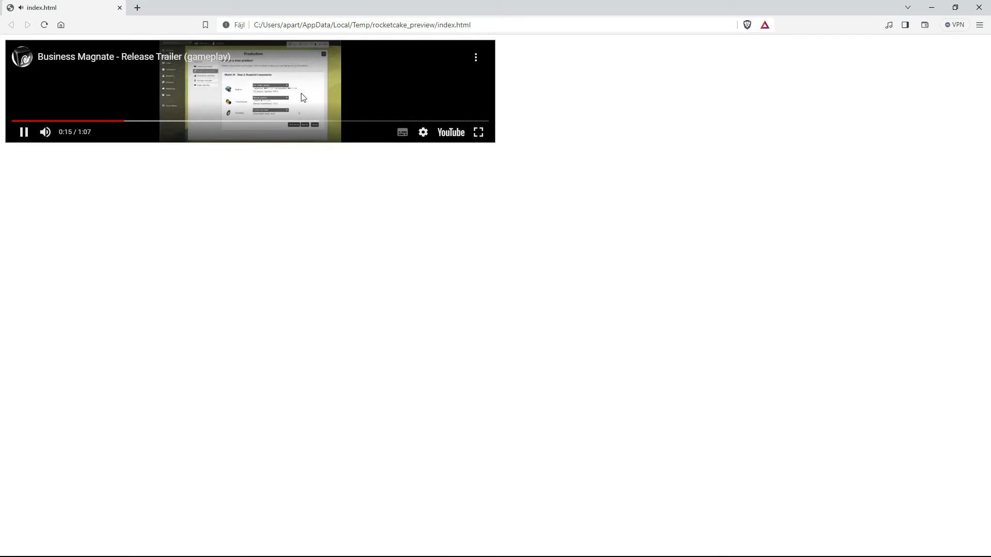
left_click(956, 7)
left_click_drag(697, 139, 299, 180)
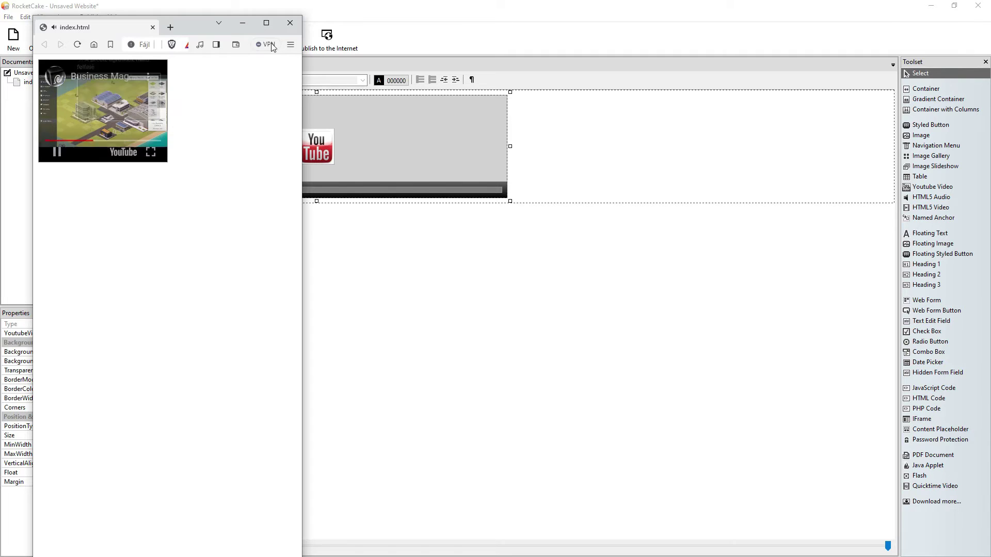
left_click(287, 21)
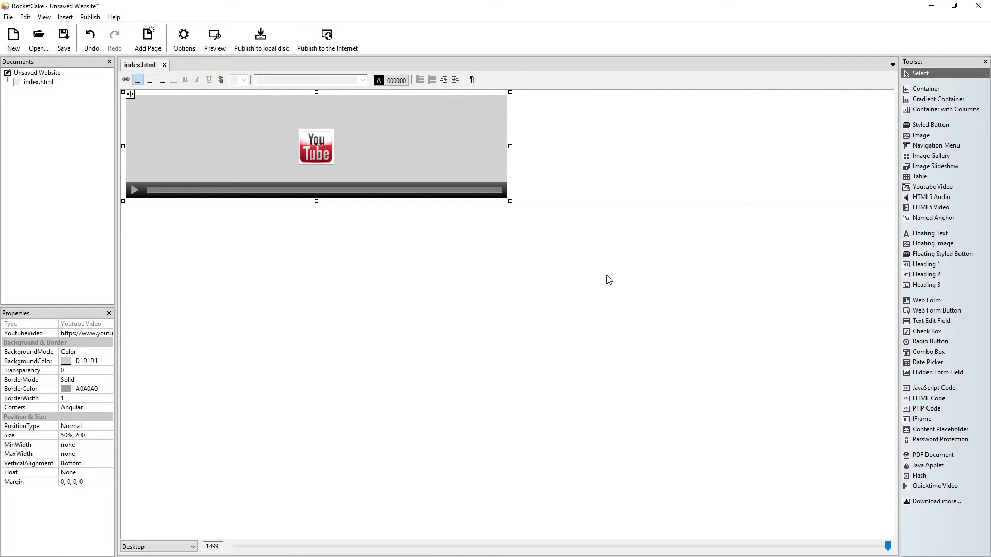
Open the Coffee & Work jazz playlist video on YouTube and copy its web address.
left_click(350, 171)
key("alt+Tab")
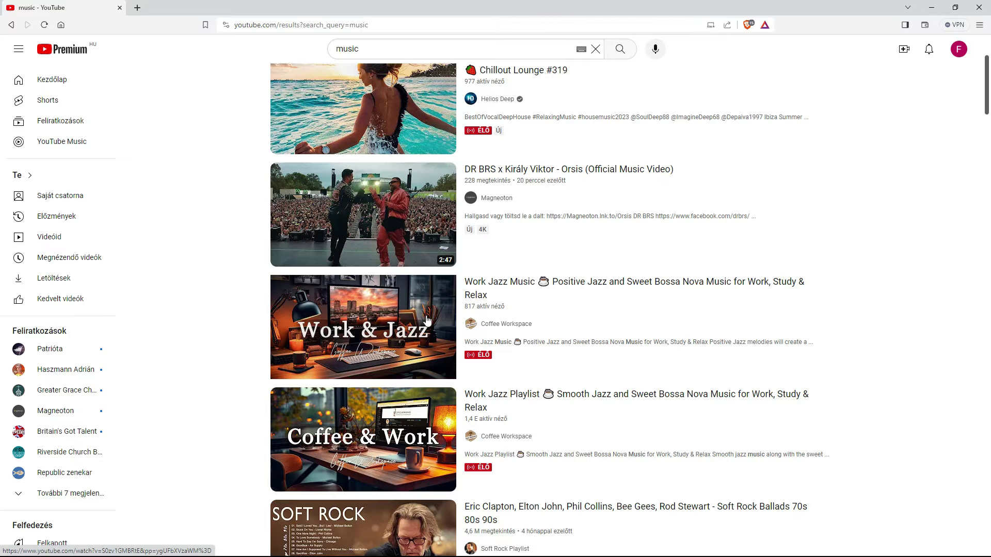
mouse_move(417, 324)
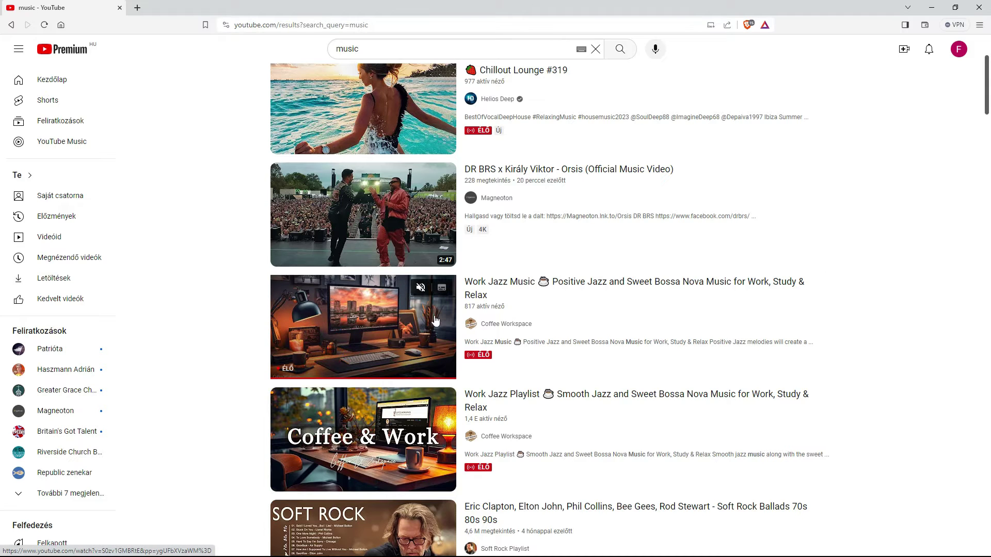
left_click(368, 434)
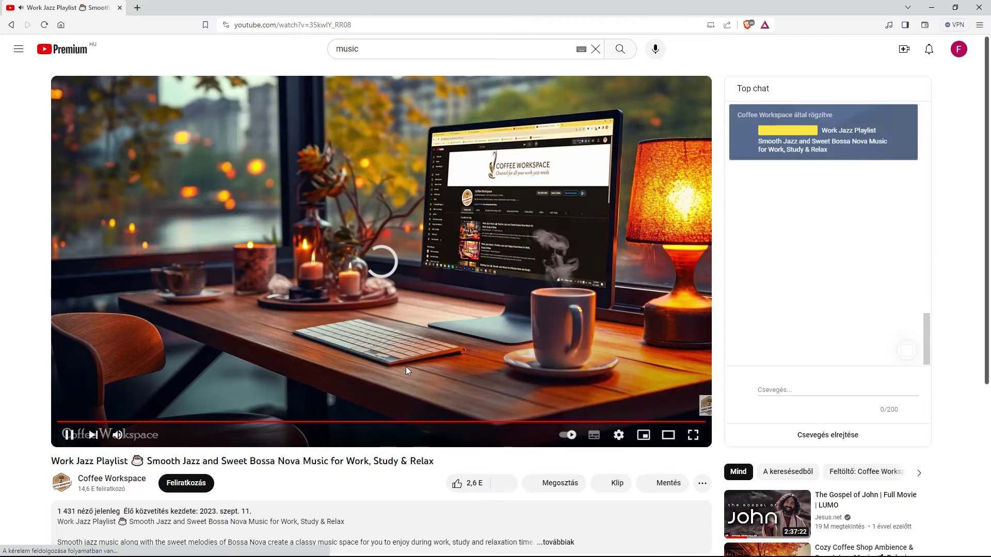
left_click(366, 20)
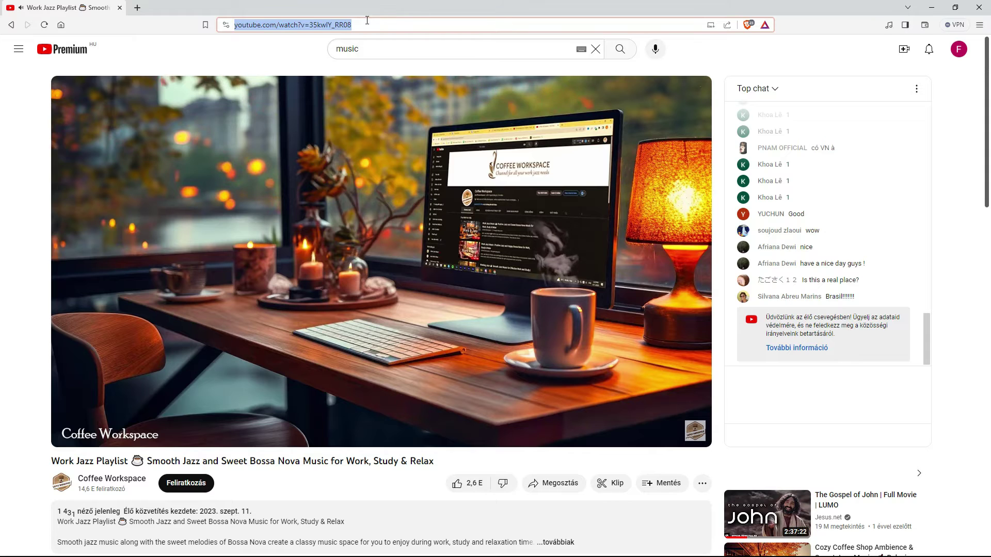
key("alt+Tab")
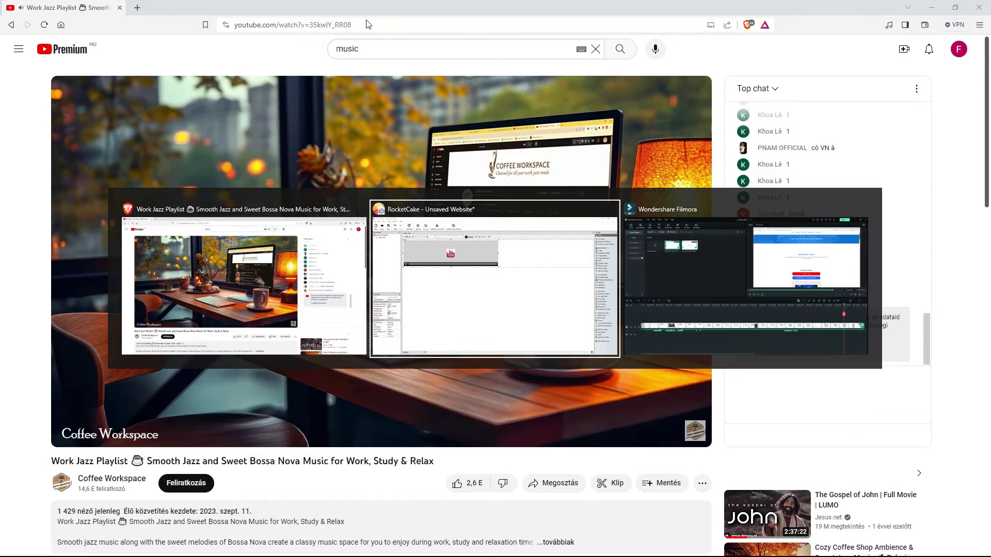
Paste the Work Jazz Playlist URL into the YoutubeVideo property and widen the Properties panel.
left_click(98, 333)
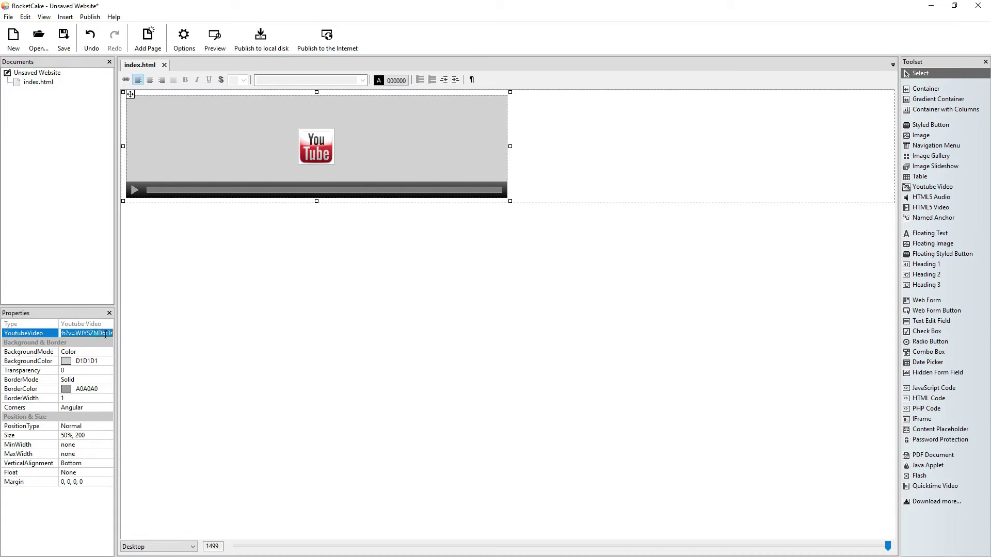
key("ctrl+v")
key("Return")
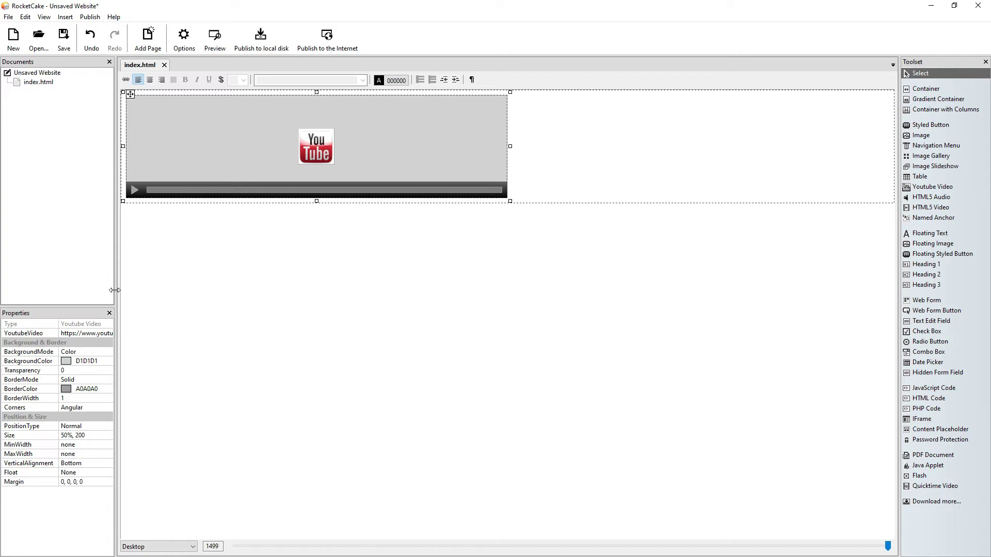
left_click_drag(114, 289, 270, 277)
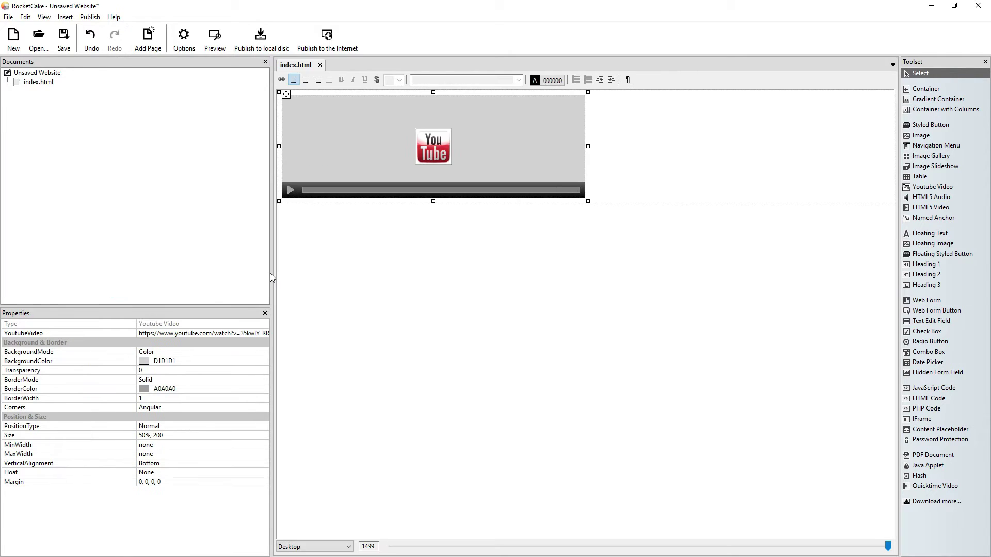
left_click_drag(136, 324, 84, 322)
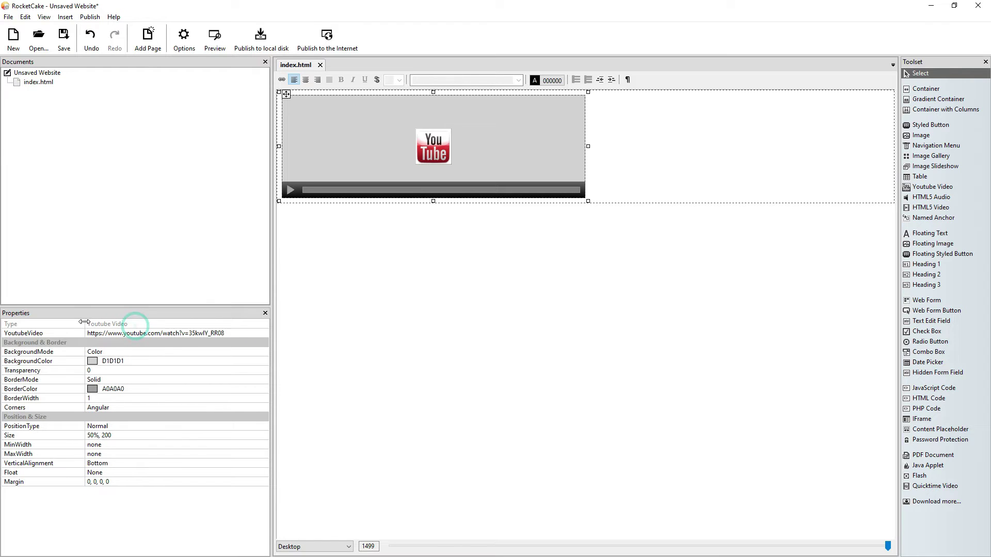
Preview the page and play the embedded jazz video.
left_click(215, 36)
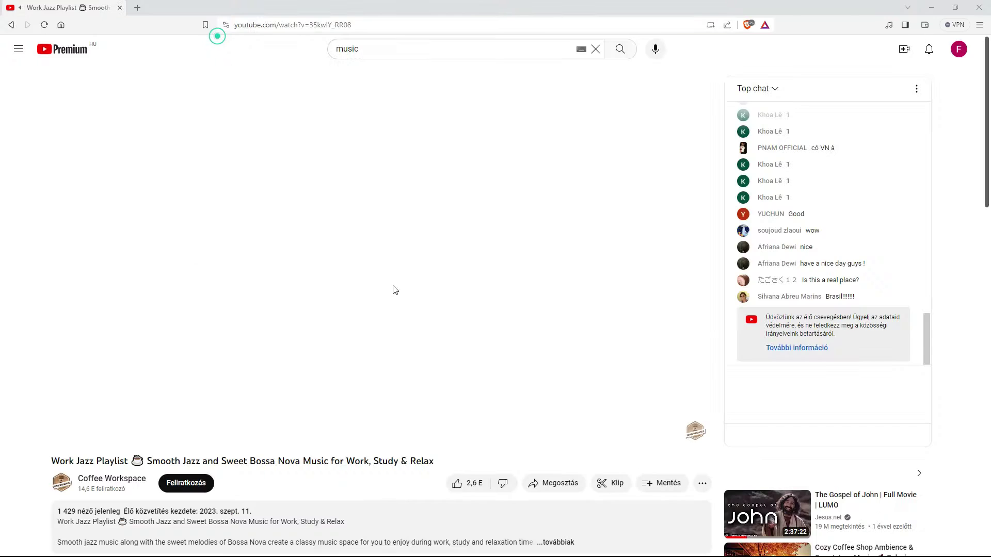
left_click(243, 94)
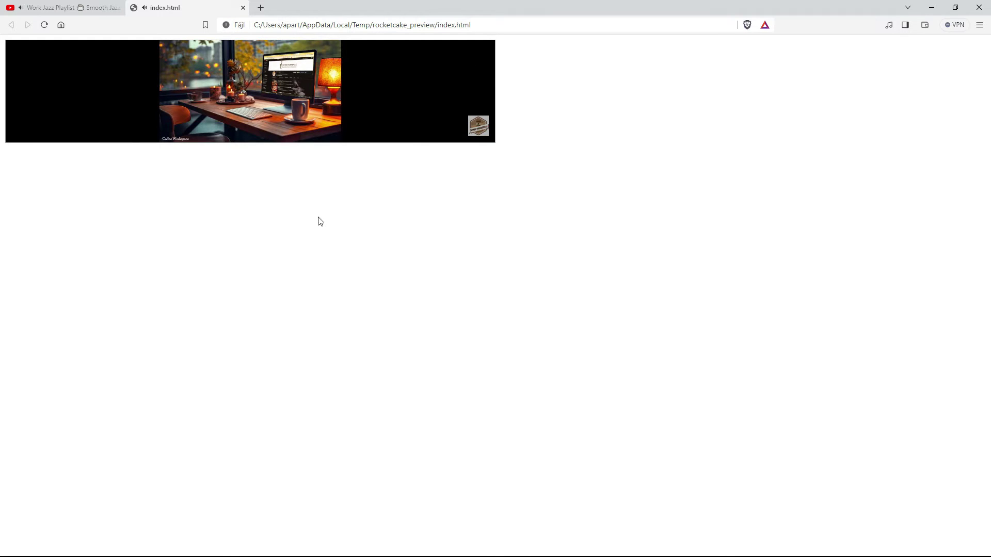
key("alt+Tab")
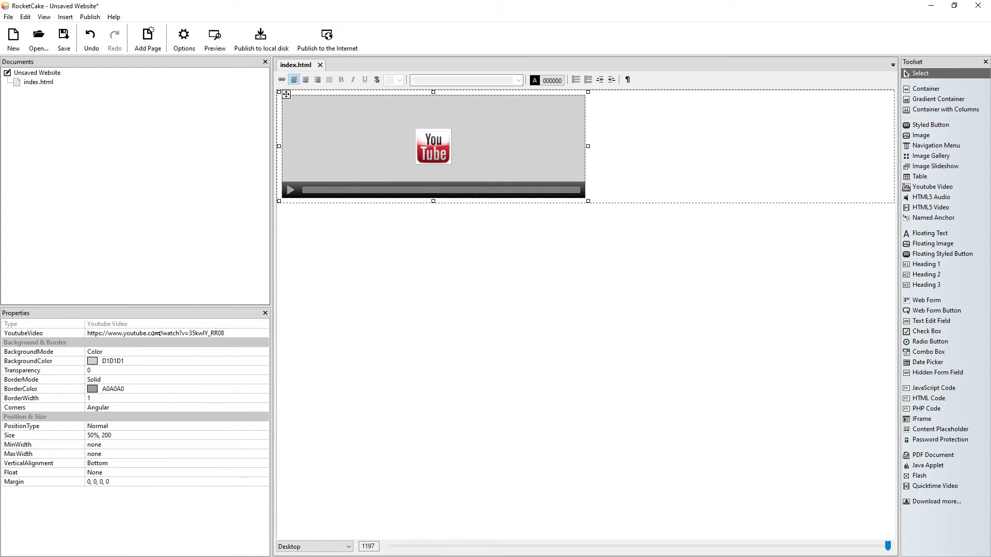
Center the video in its container and insert blank lines above it.
left_click_drag(157, 333, 156, 333)
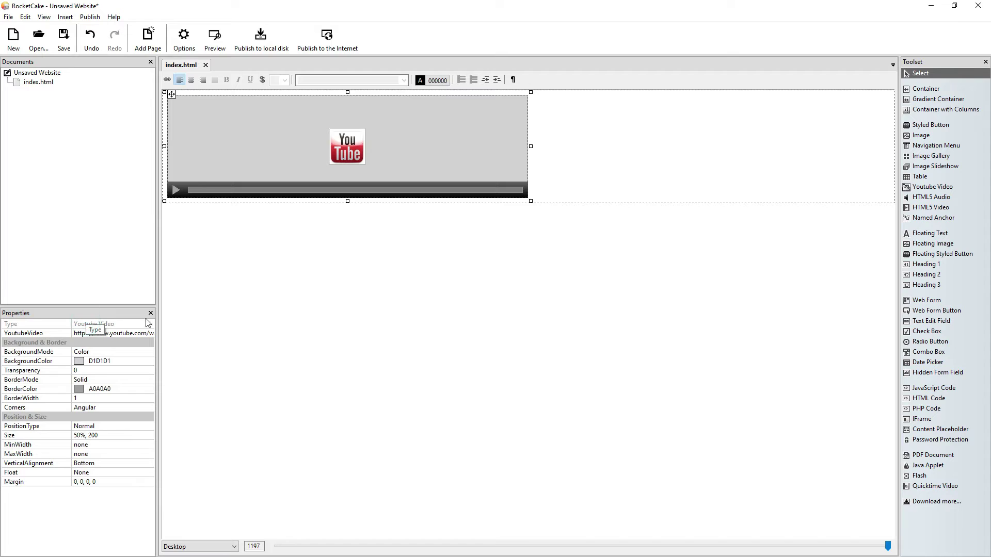
left_click_drag(156, 323, 145, 323)
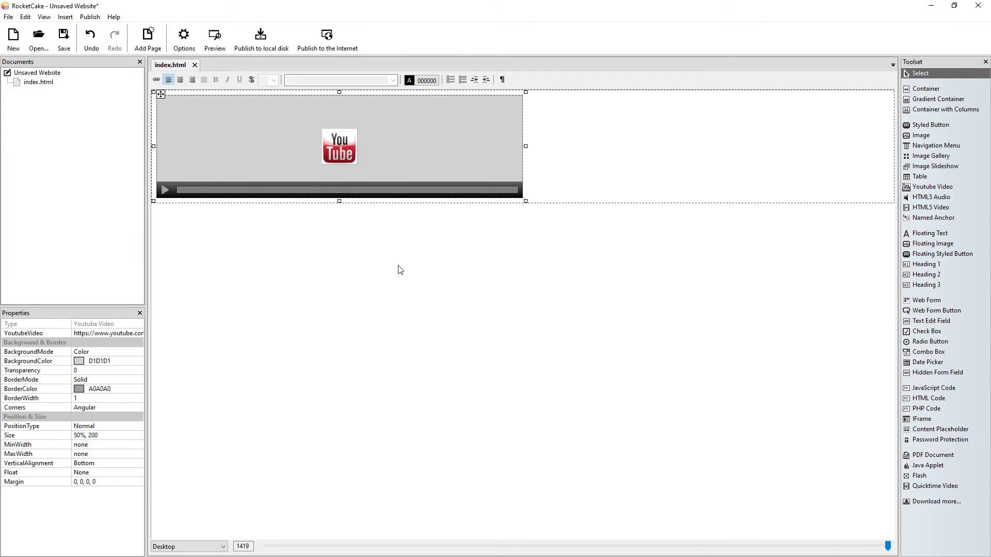
left_click(181, 82)
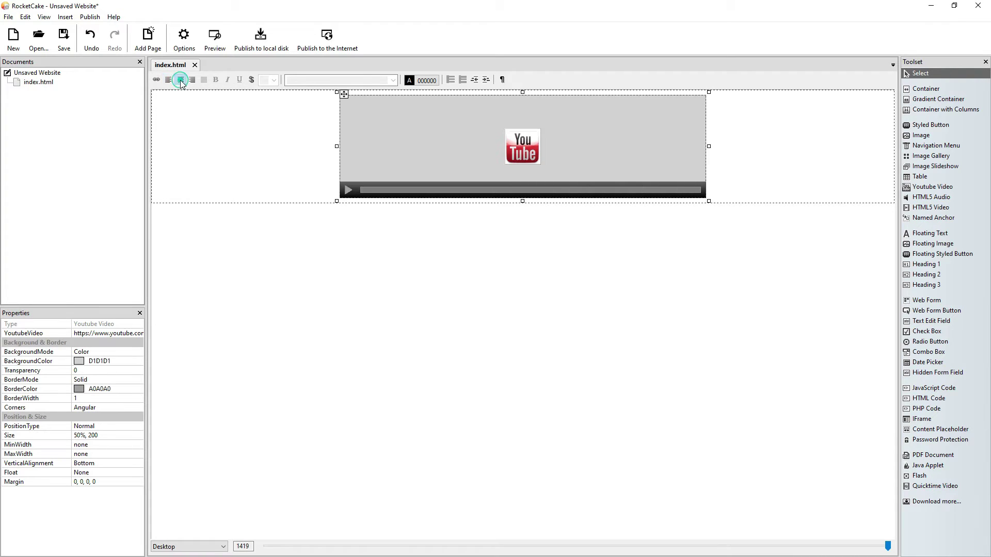
left_click(221, 109)
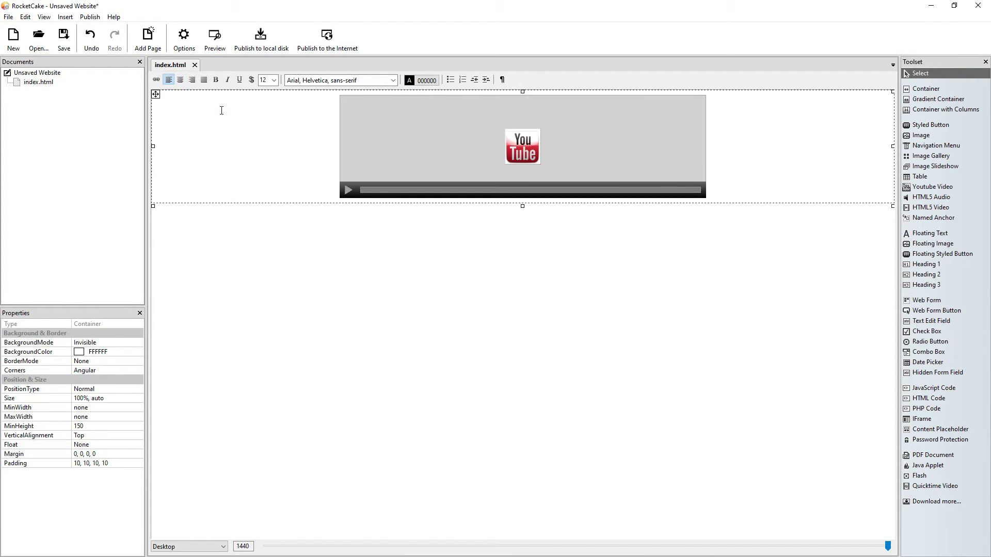
key("Return")
key("Return")
key("Return")
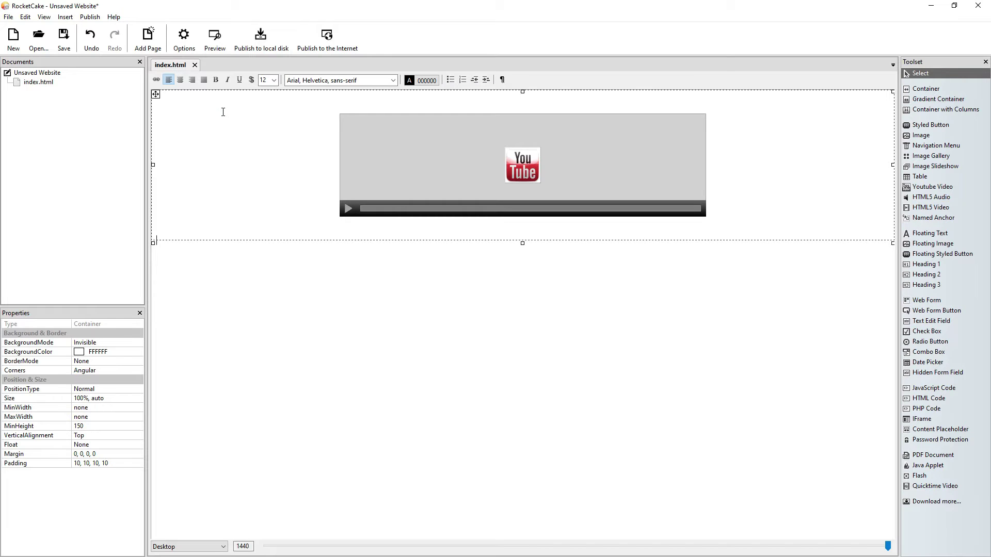
left_click(505, 159)
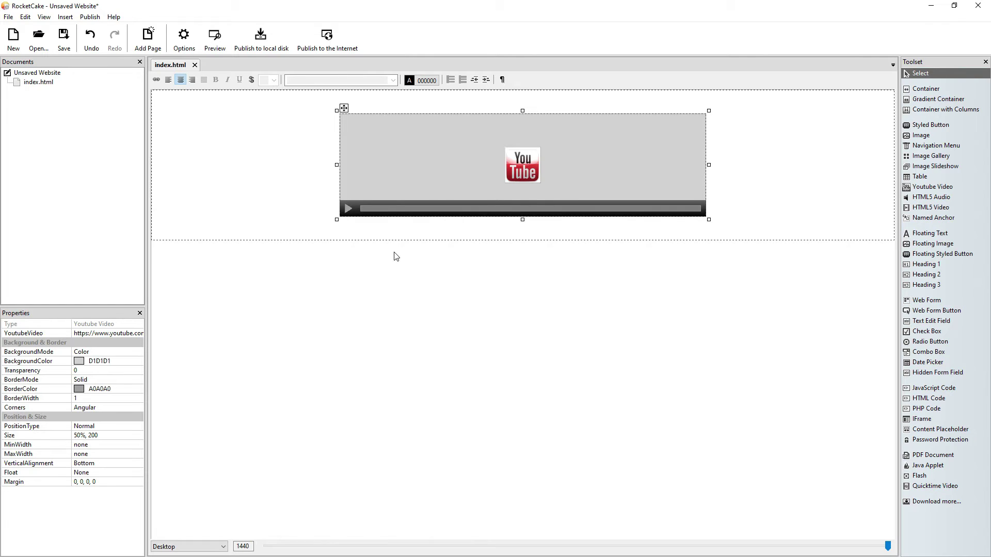
Change the video's Size property from 50%, 200 to 800, 450.
left_click(80, 435)
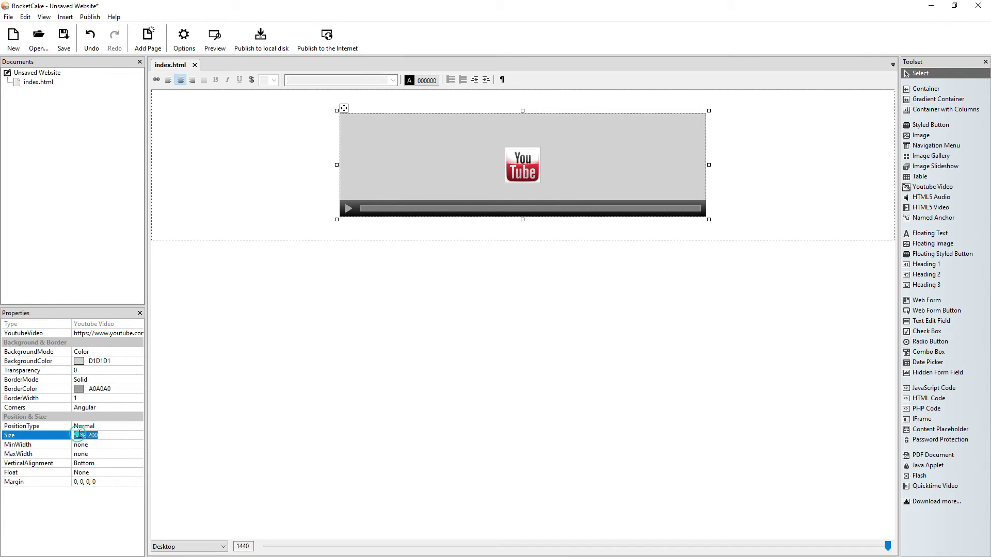
left_click(80, 435)
key("shift+Home")
key("Delete")
key("Delete")
type("80")
key("Return")
left_click(138, 419)
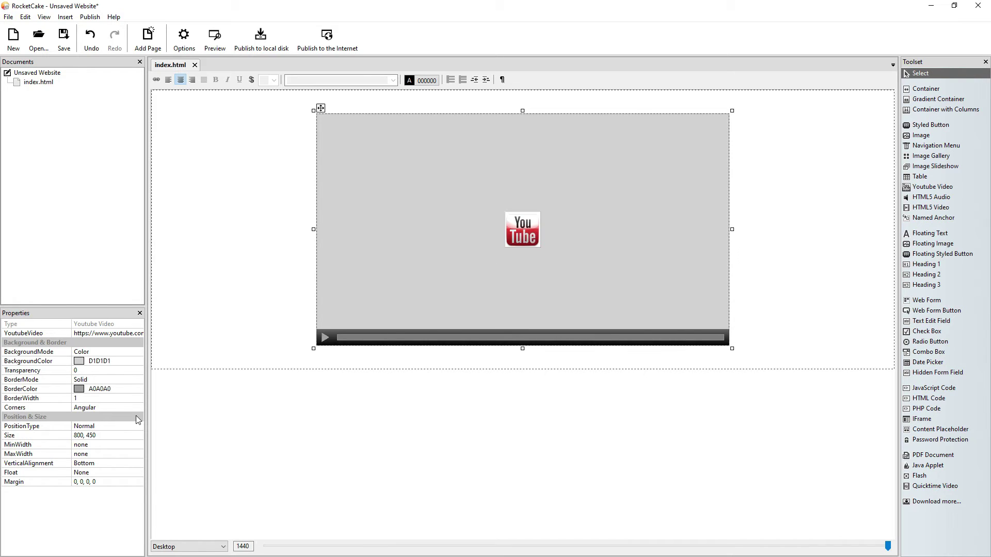
Preview the page, play the centered video, and close the browser.
left_click(215, 52)
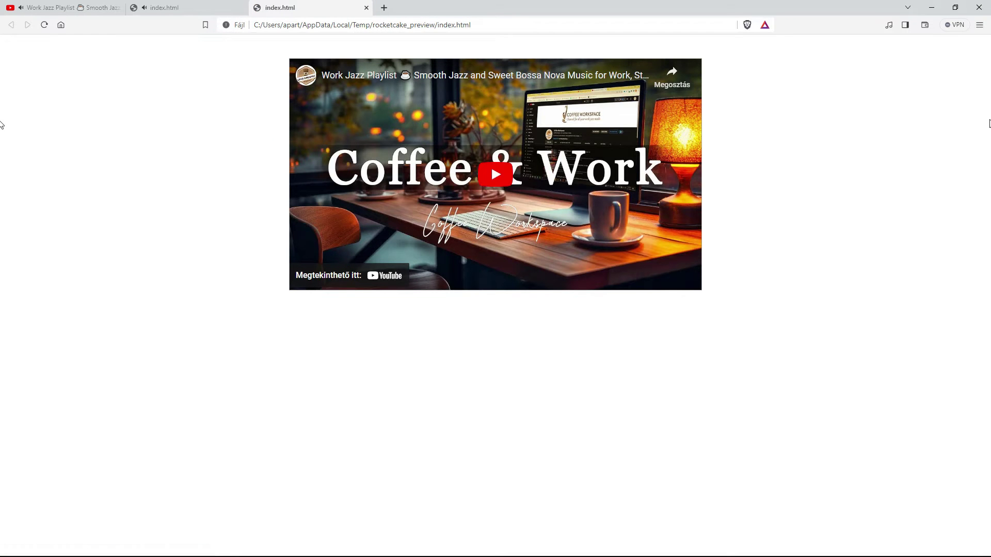
left_click(496, 174)
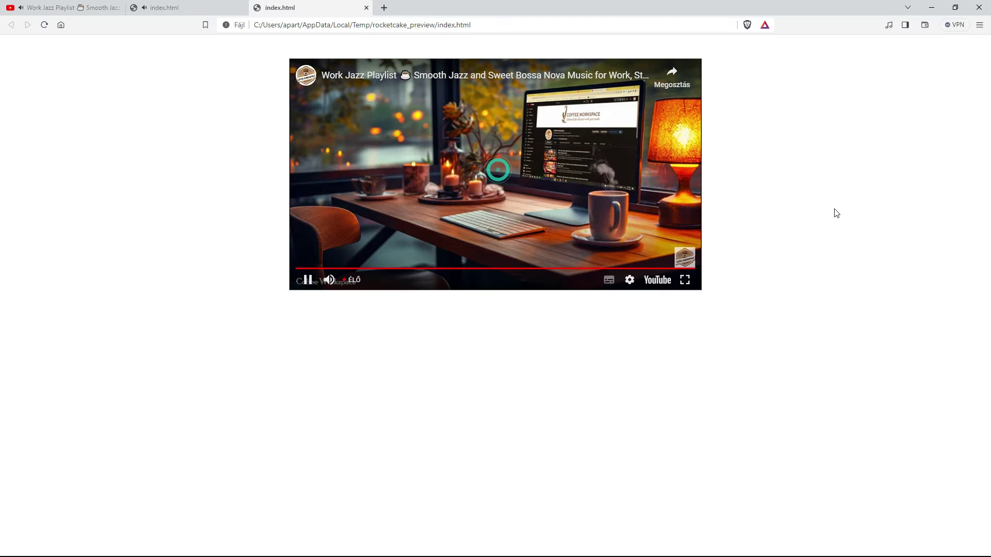
left_click(979, 8)
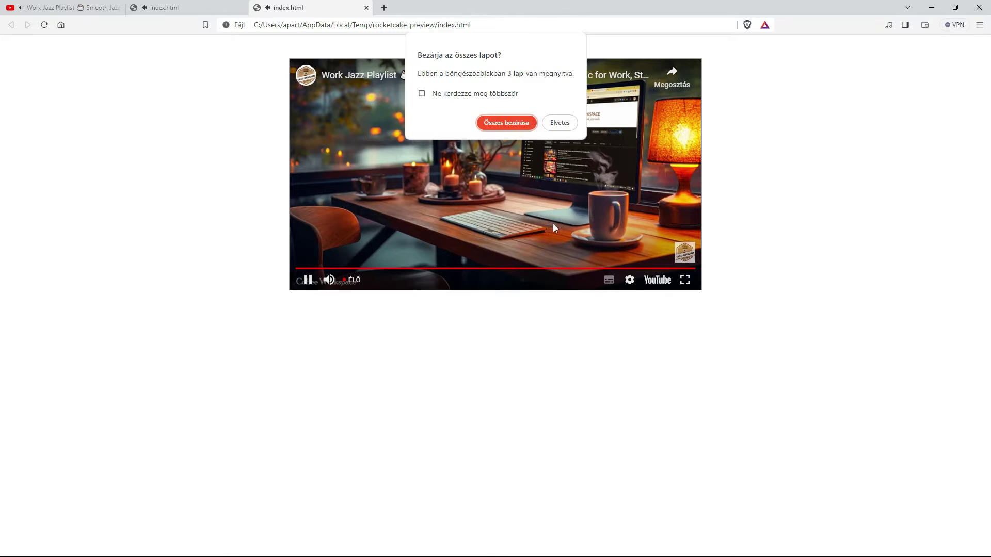
left_click(521, 123)
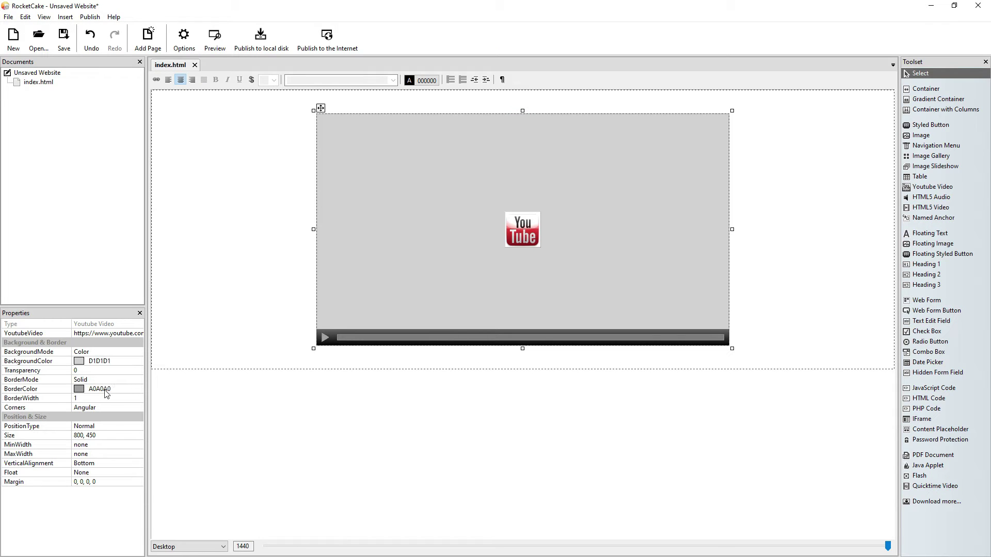
Set the video's BorderMode property to None.
left_click(104, 379)
left_click(103, 380)
left_click(140, 379)
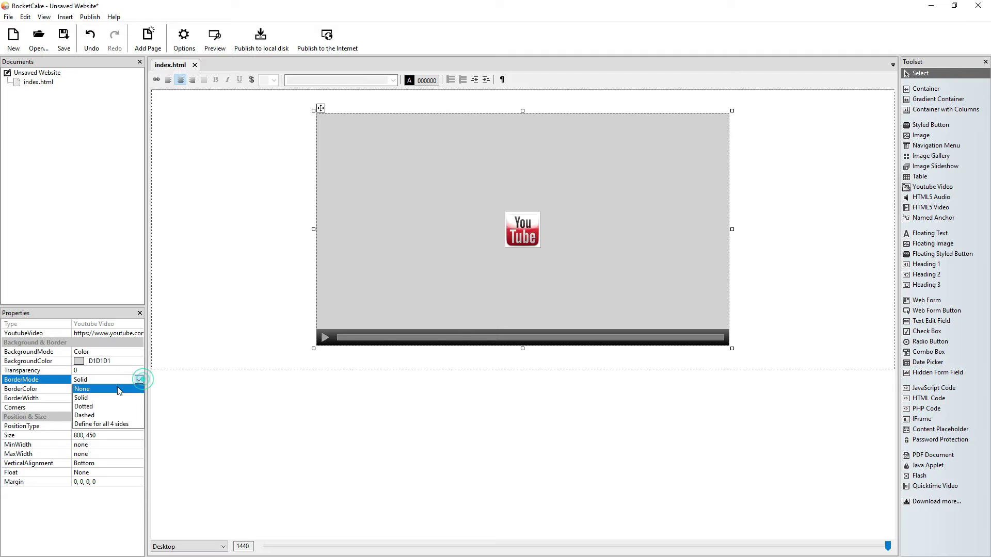
left_click(119, 390)
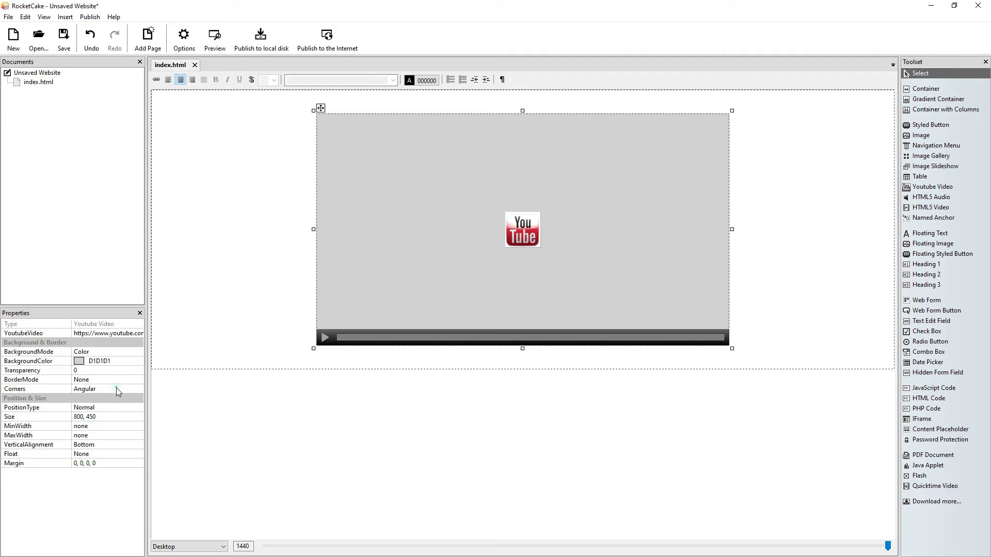
Preview and play the video, resize the browser window, then restore desktop page width.
left_click(214, 37)
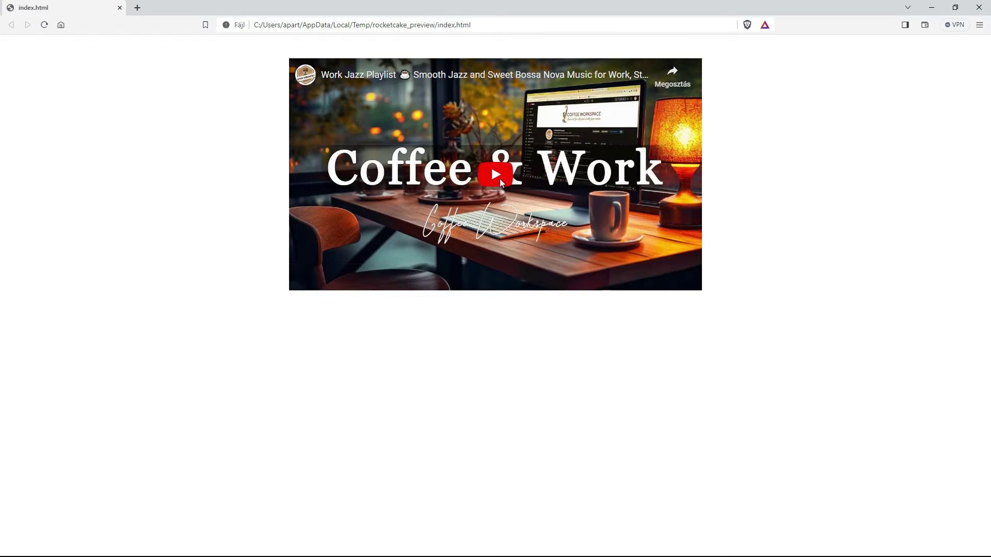
left_click(499, 178)
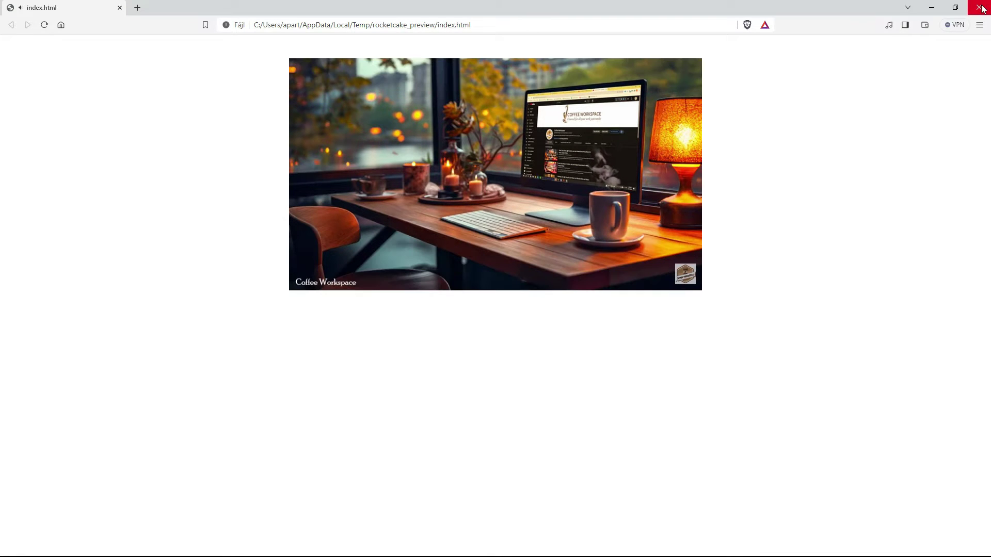
left_click(953, 8)
mouse_move(301, 188)
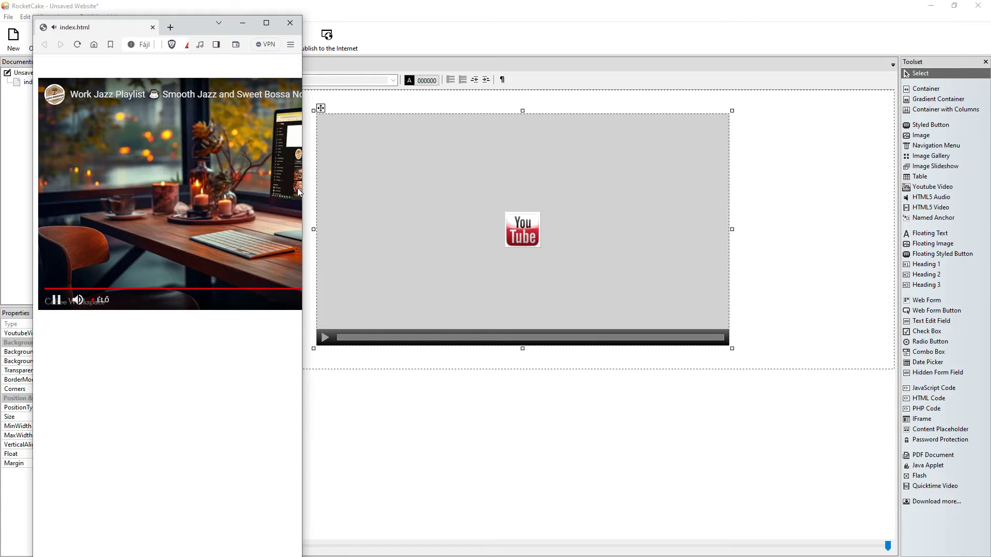
left_click_drag(303, 334, 723, 382)
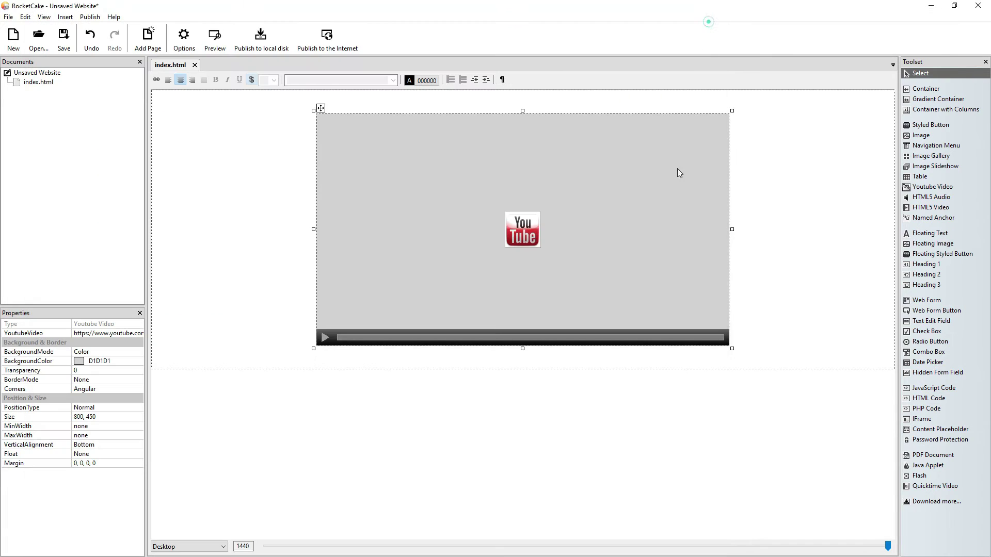
left_click(709, 22)
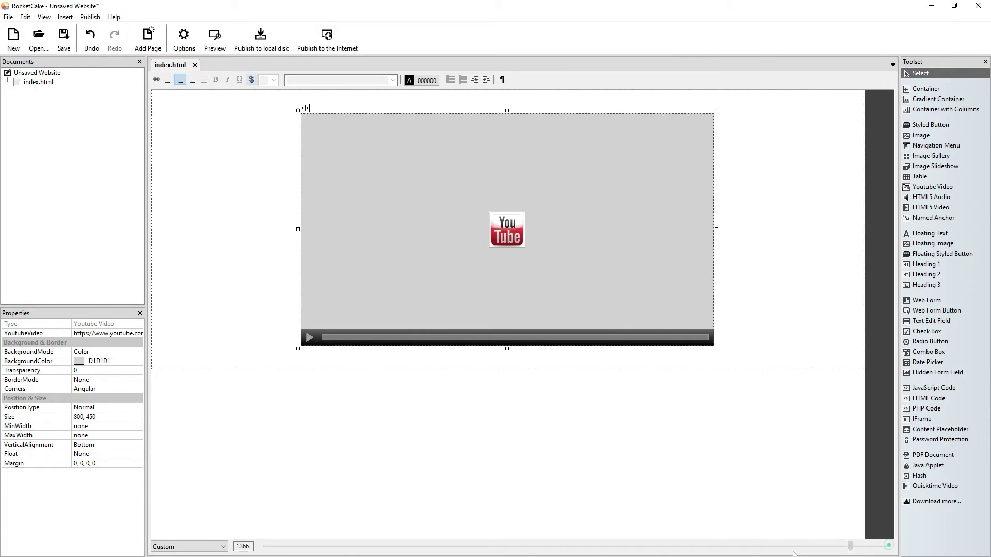
left_click(887, 546)
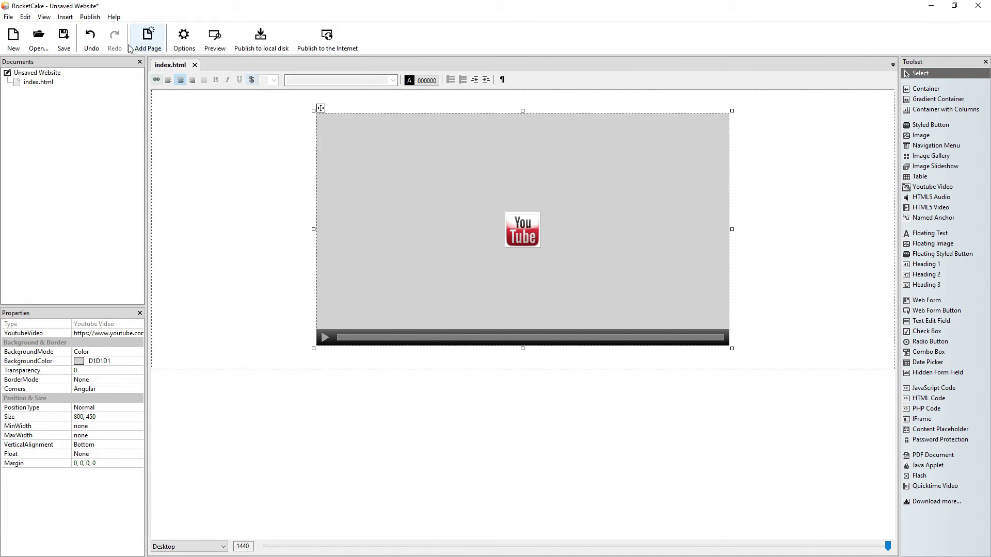
Check the version in Help > About and close the box.
left_click(113, 17)
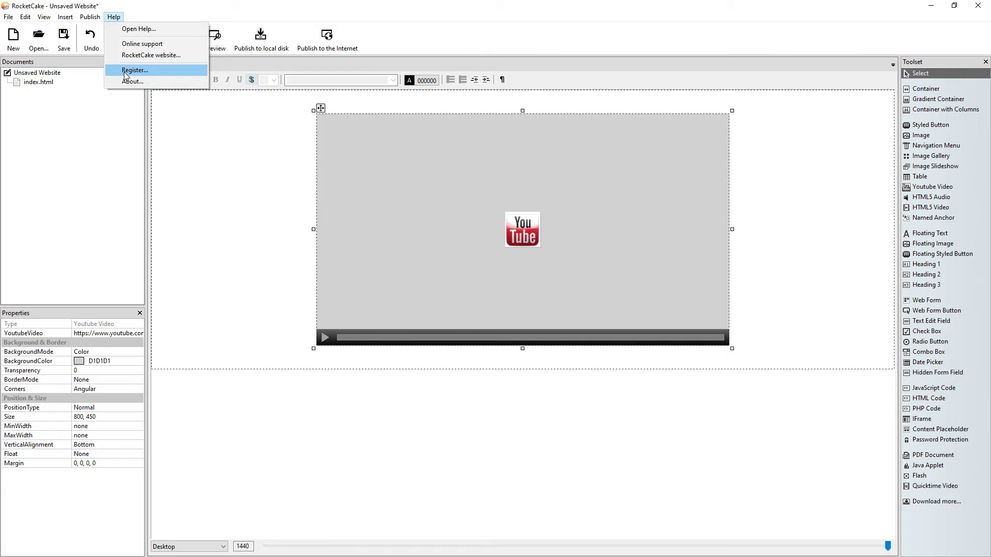
left_click(129, 81)
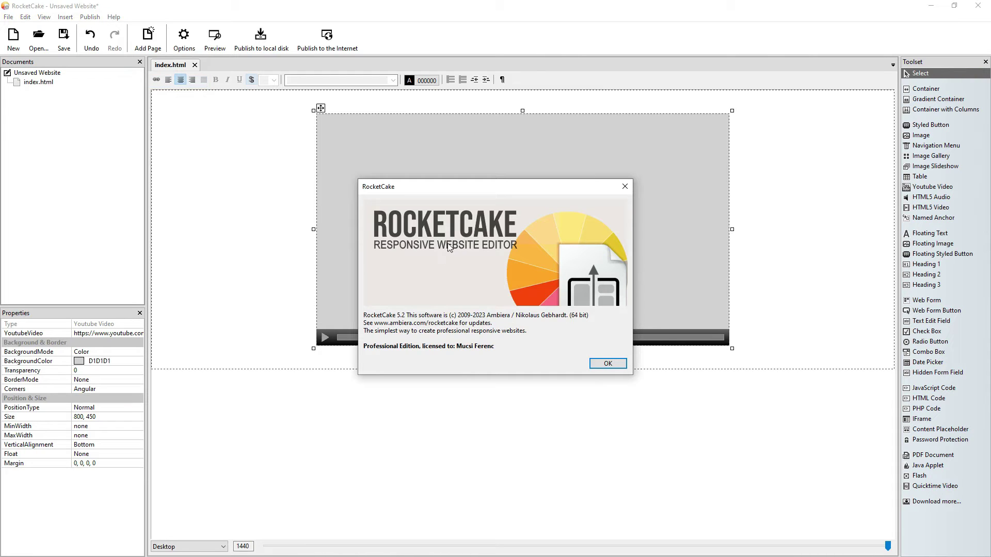
left_click(617, 367)
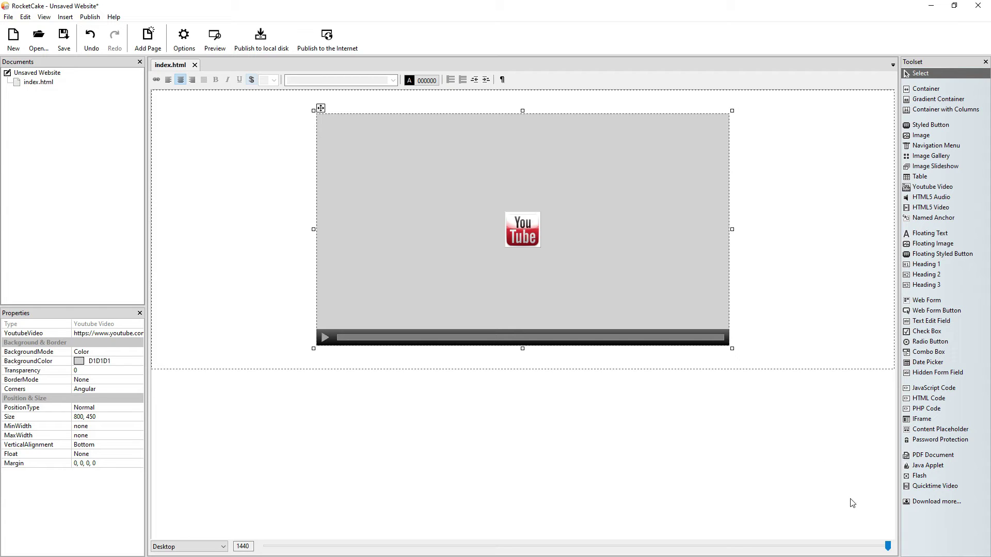
Narrow the page view and add an 840px breakpoint to the video.
left_click_drag(888, 546, 591, 515)
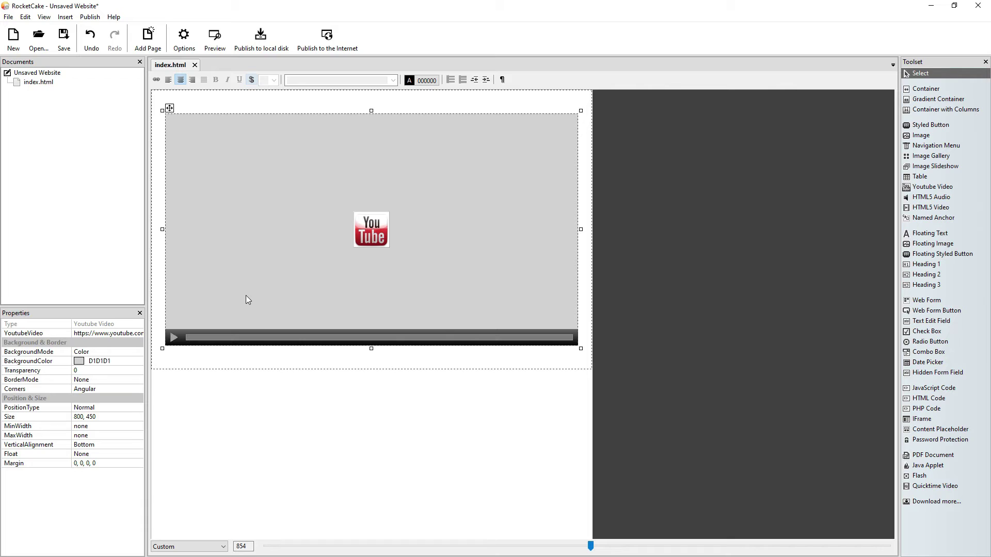
right_click(275, 274)
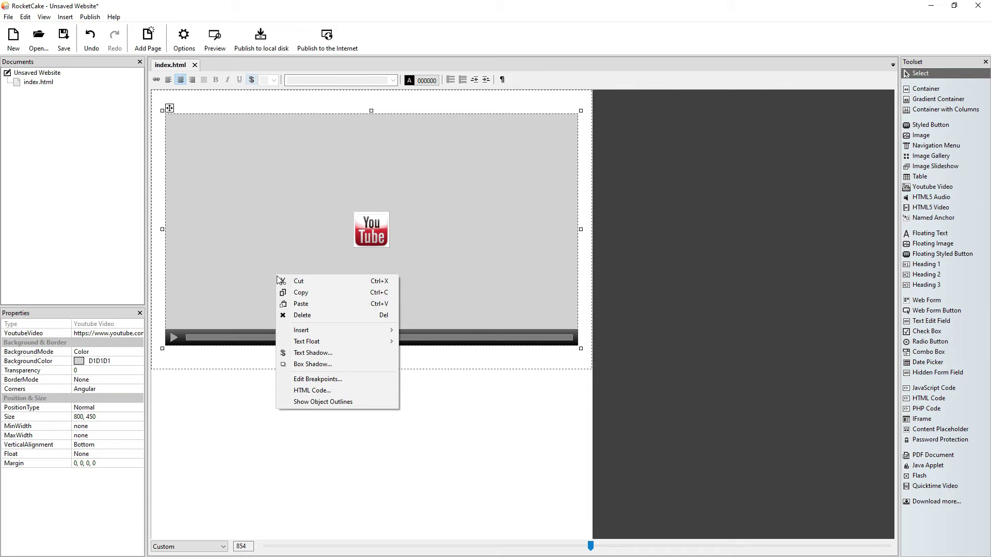
left_click(323, 379)
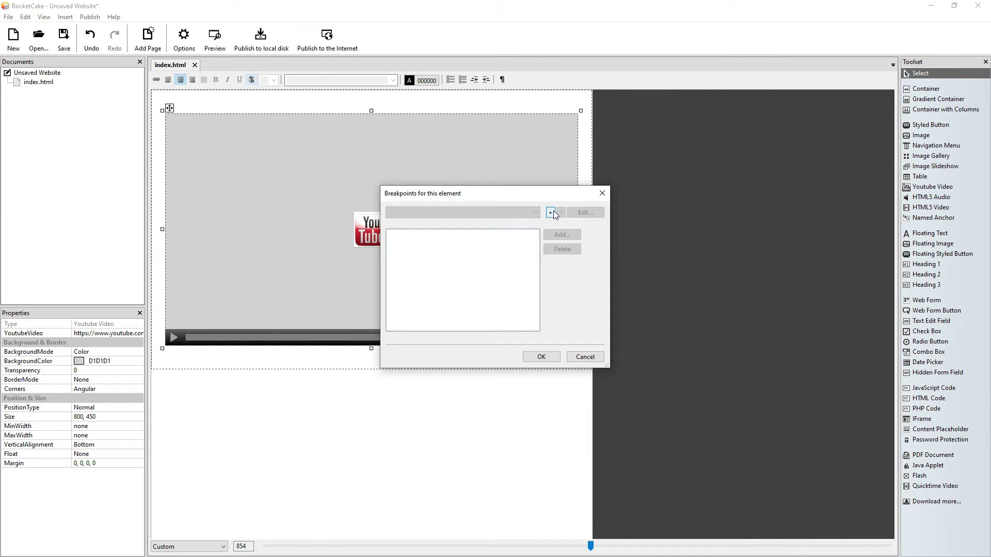
left_click(552, 213)
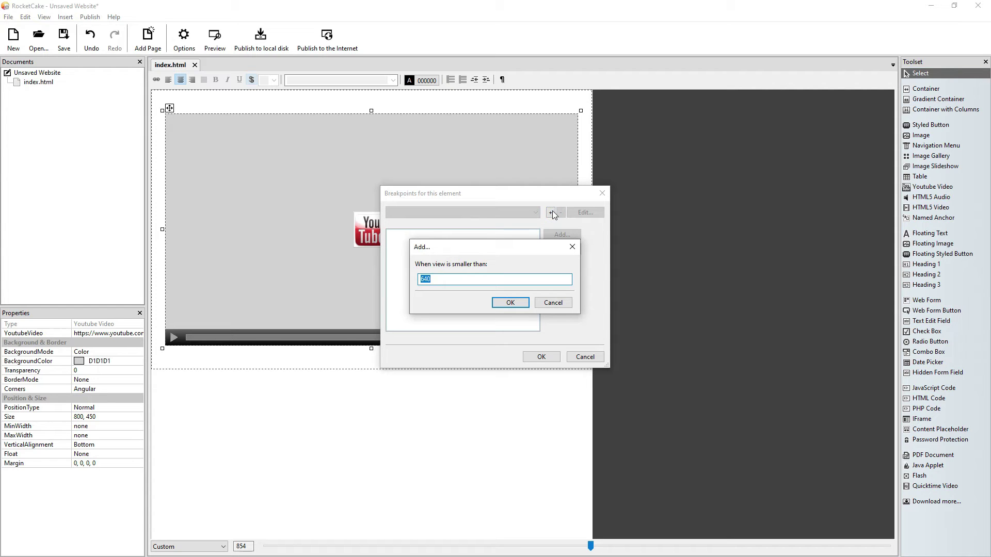
type("840")
left_click(510, 303)
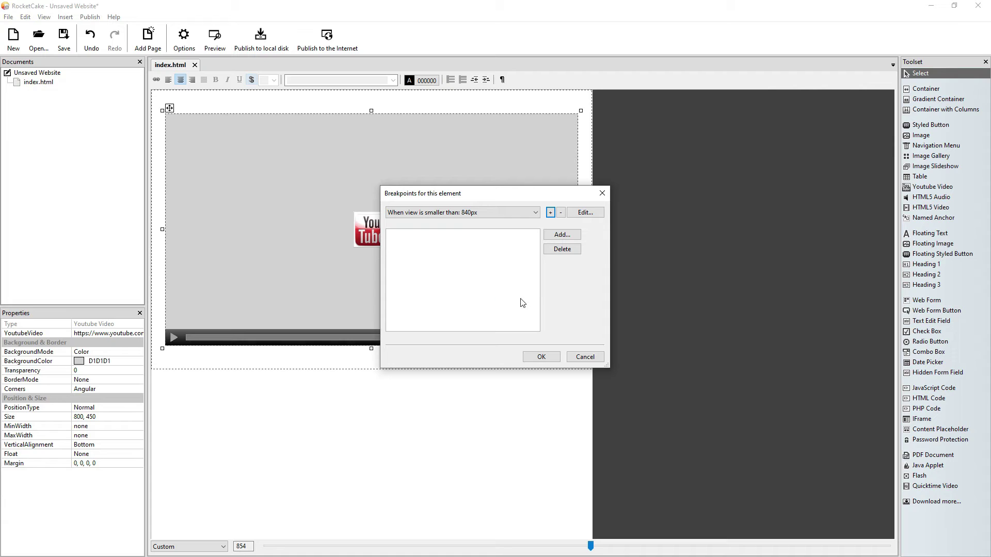
Give the 840px breakpoint a Size override of 640, 360.
left_click(564, 235)
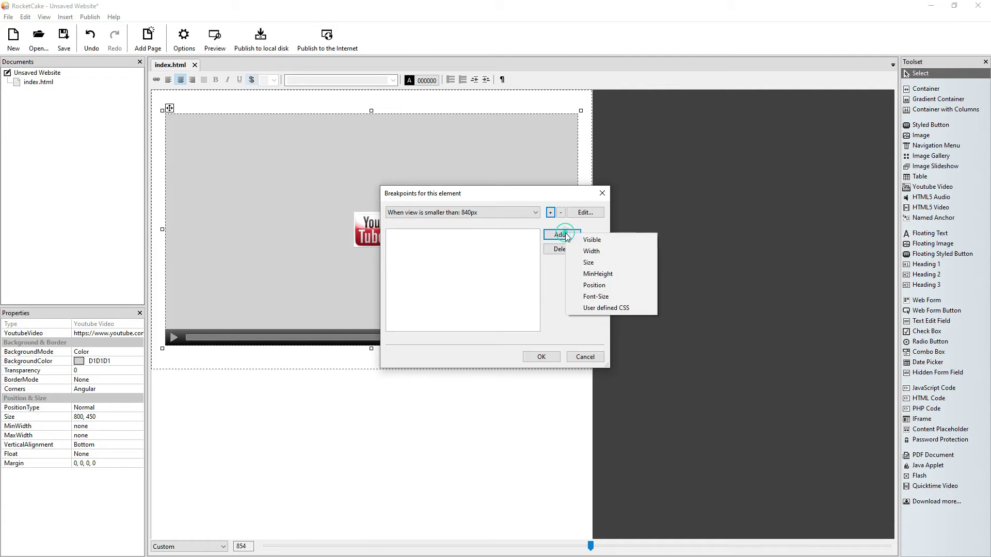
left_click(596, 264)
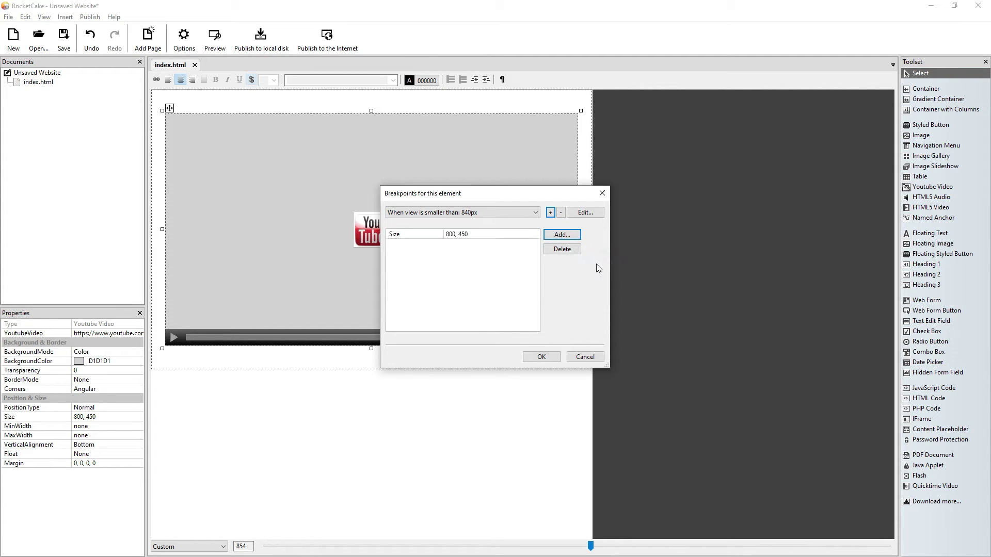
left_click(450, 235)
left_click(449, 234)
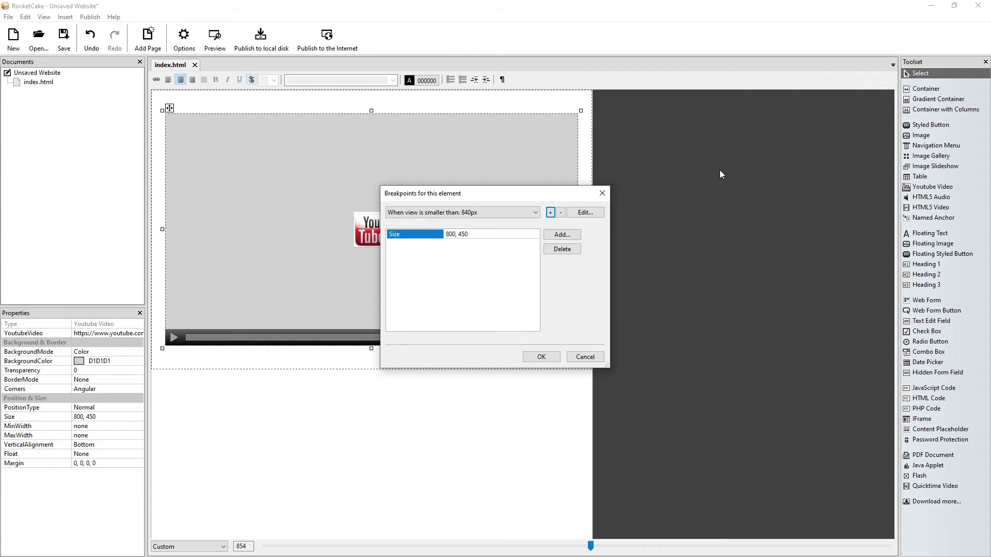
key("Delete")
key("Delete")
type("64")
type("360")
key("Delete")
key("Delete")
key("Delete")
left_click(554, 358)
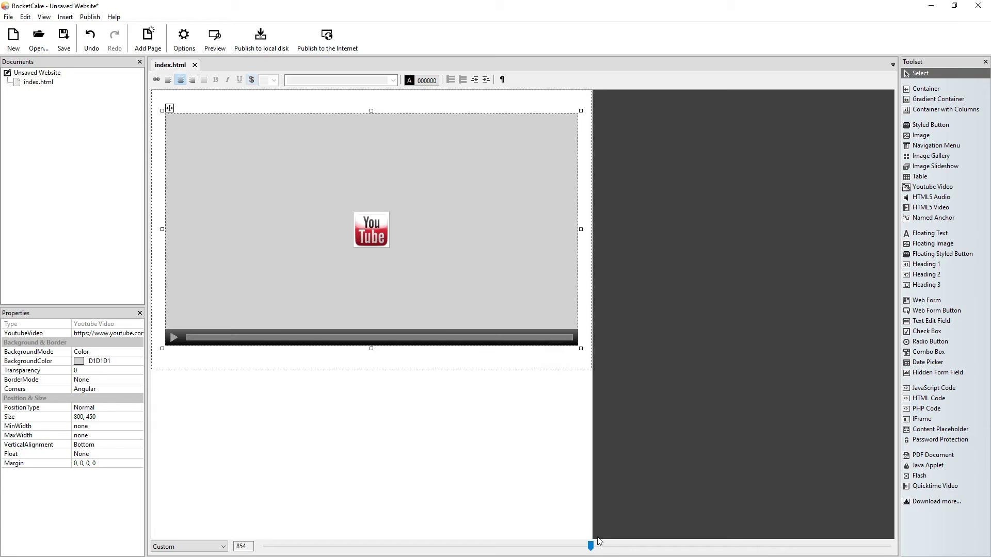
left_click_drag(590, 545, 673, 546)
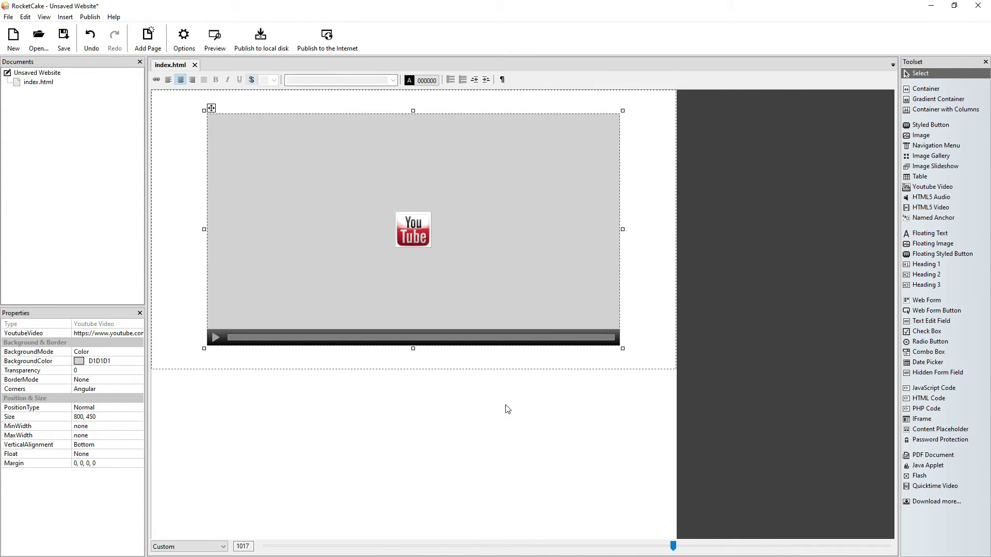
left_click(215, 37)
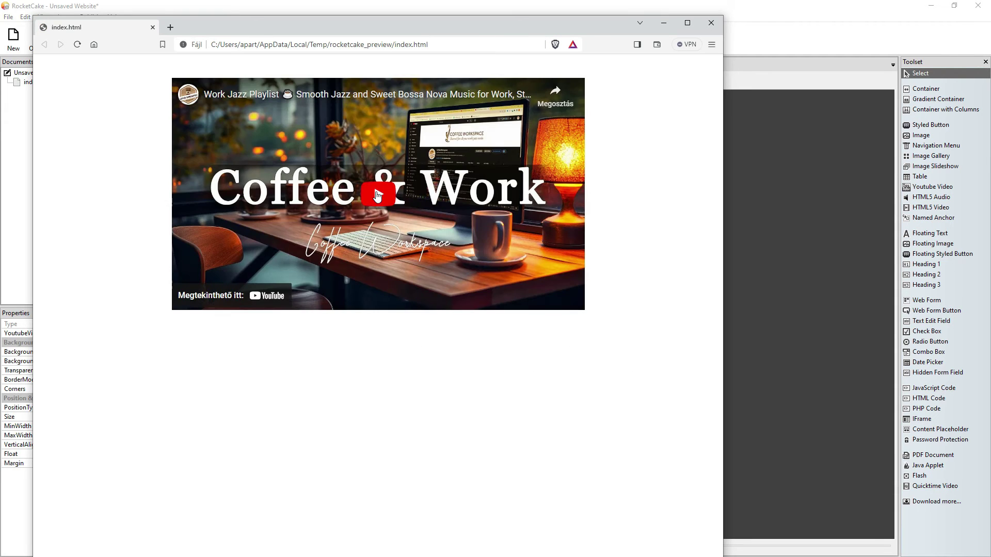
left_click(376, 191)
left_click_drag(723, 162, 553, 201)
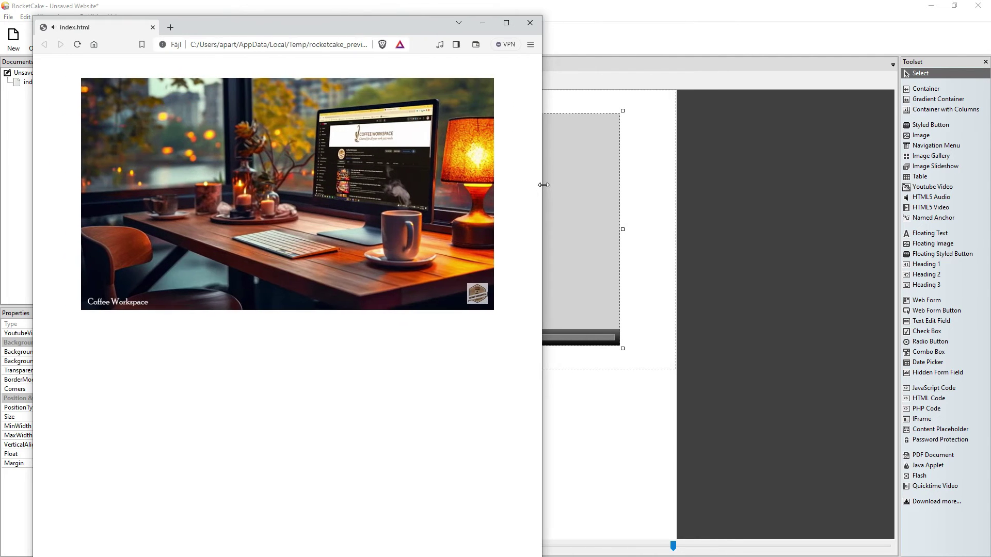
left_click(530, 22)
left_click_drag(673, 546, 900, 505)
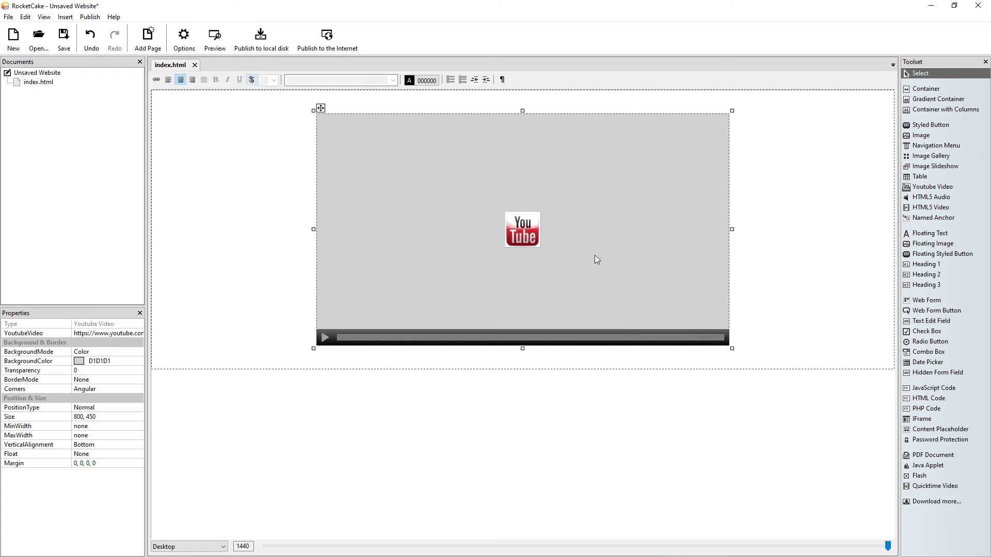
Add a 680px breakpoint in the video's Edit Breakpoints dialog.
right_click(588, 237)
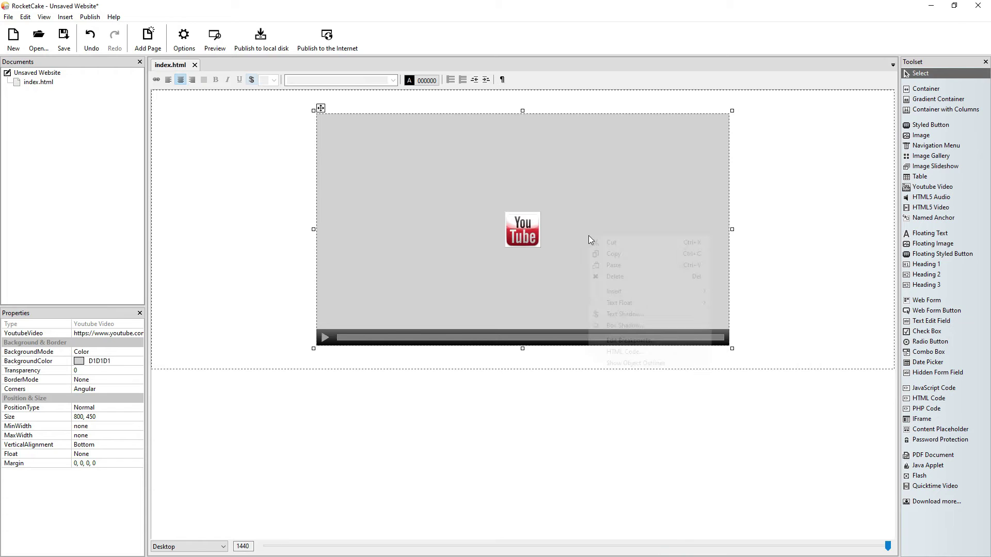
left_click(619, 341)
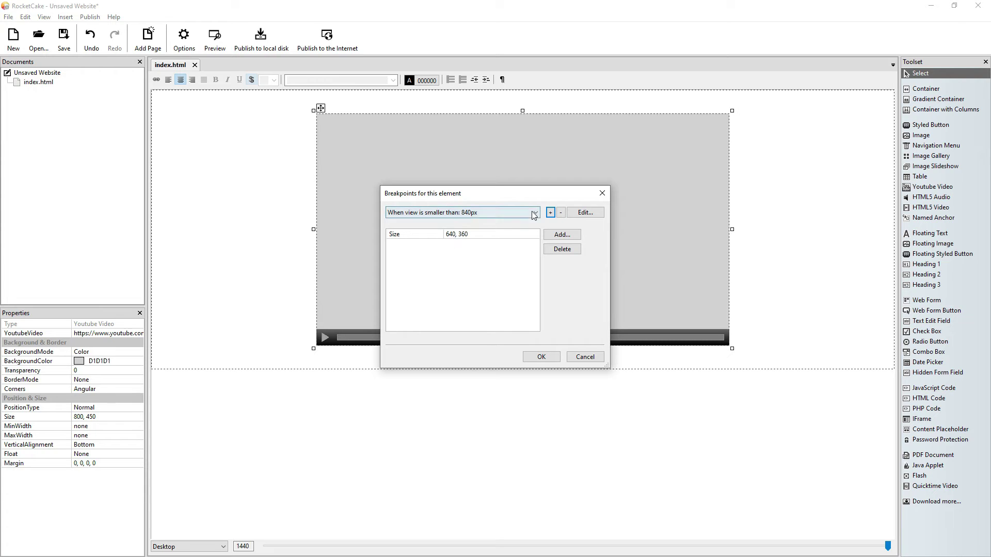
left_click(550, 212)
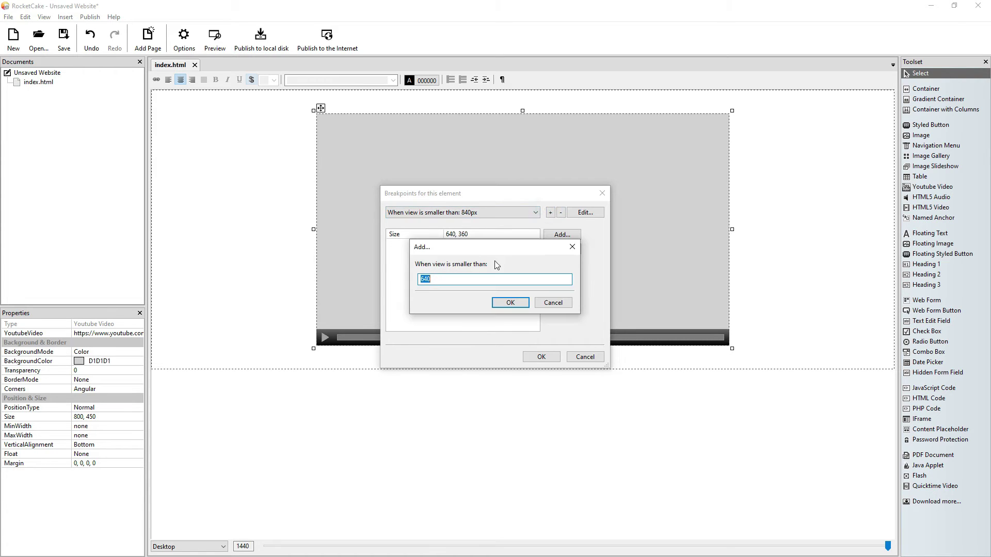
type("480")
left_click(510, 302)
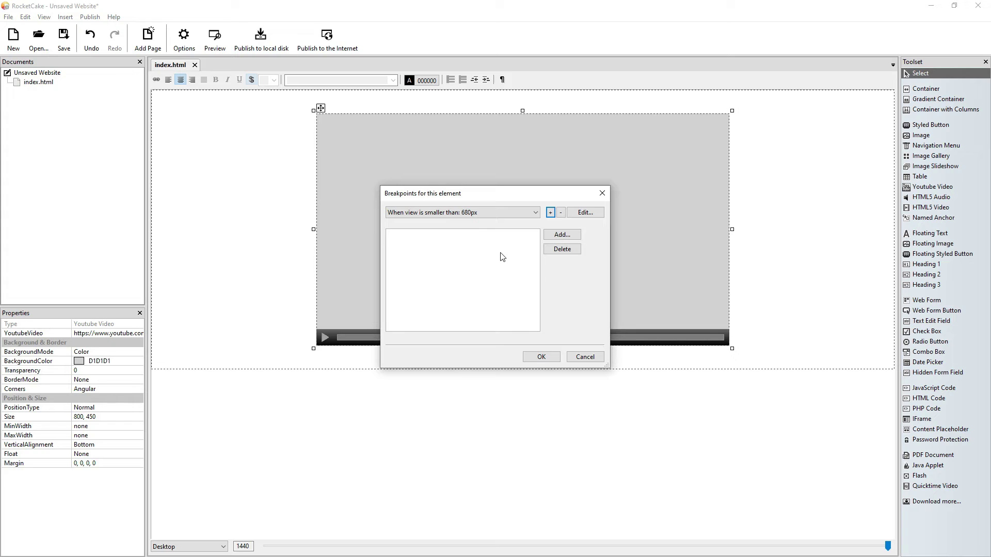
Override Size to 480, 270 for that breakpoint, then narrow the page view to check.
left_click(561, 235)
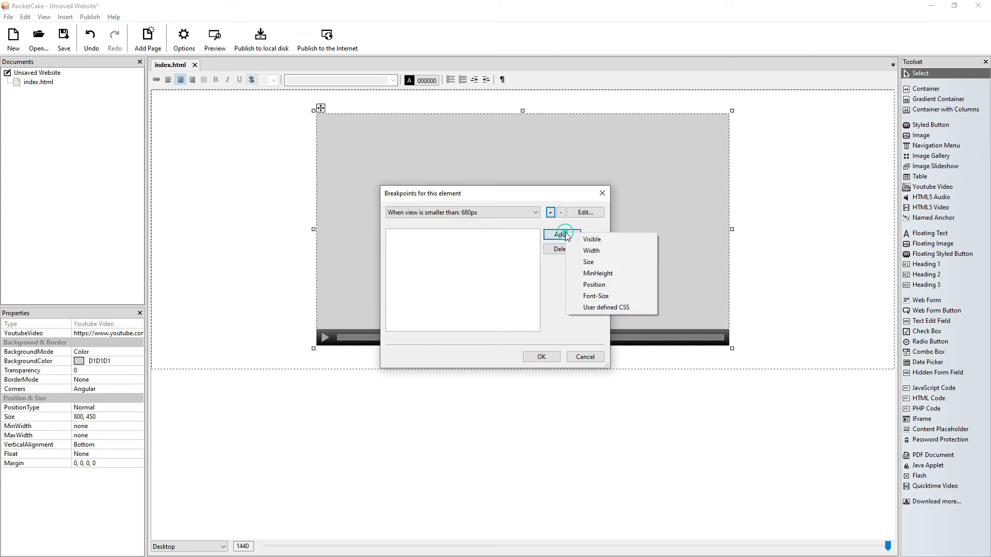
left_click(584, 263)
left_click(449, 234)
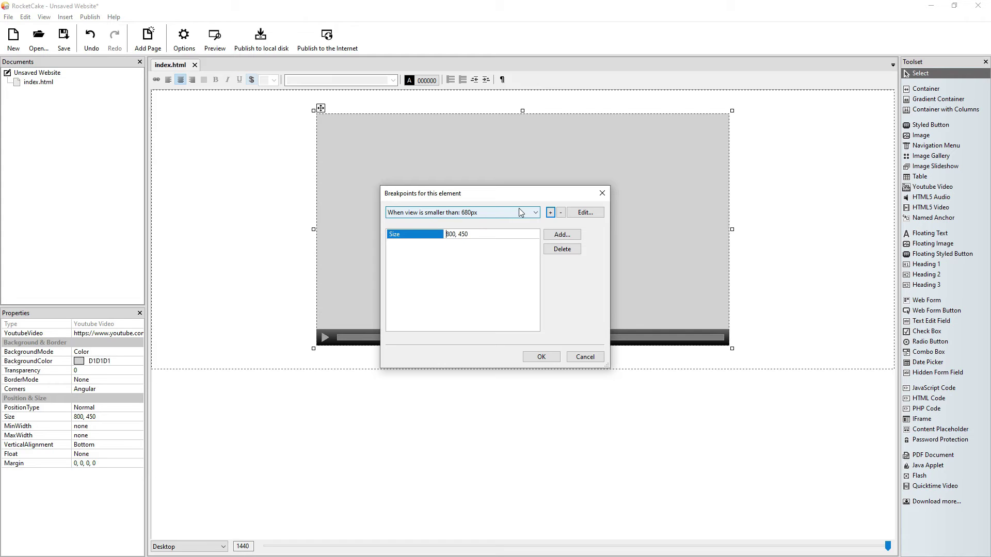
key("Delete")
key("Delete")
type("48")
key("End")
key("BackSpace")
key("BackSpace")
key("BackSpace")
type("270")
left_click(541, 357)
left_click_drag(887, 546, 418, 498)
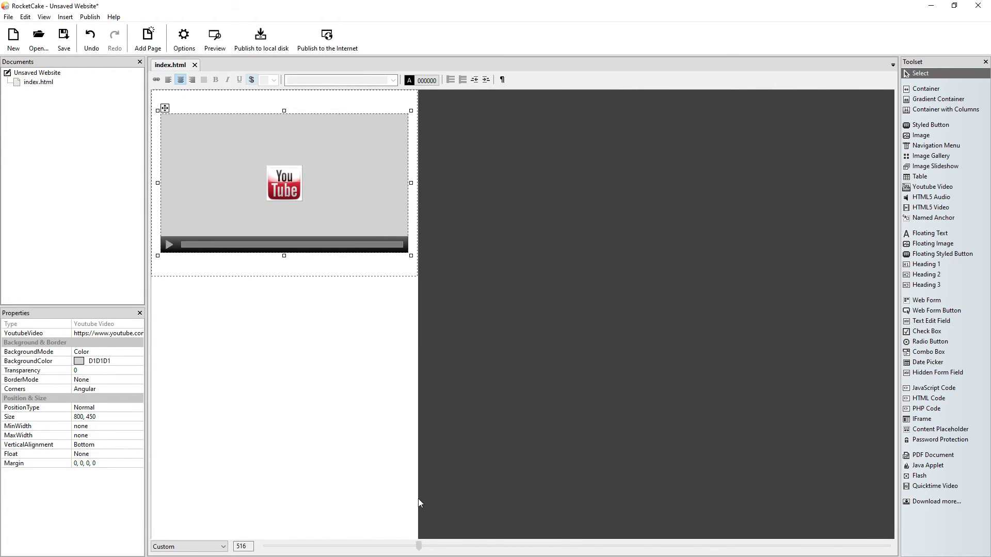
Review the existing 680px breakpoint and add a new 520px breakpoint.
right_click(643, 225)
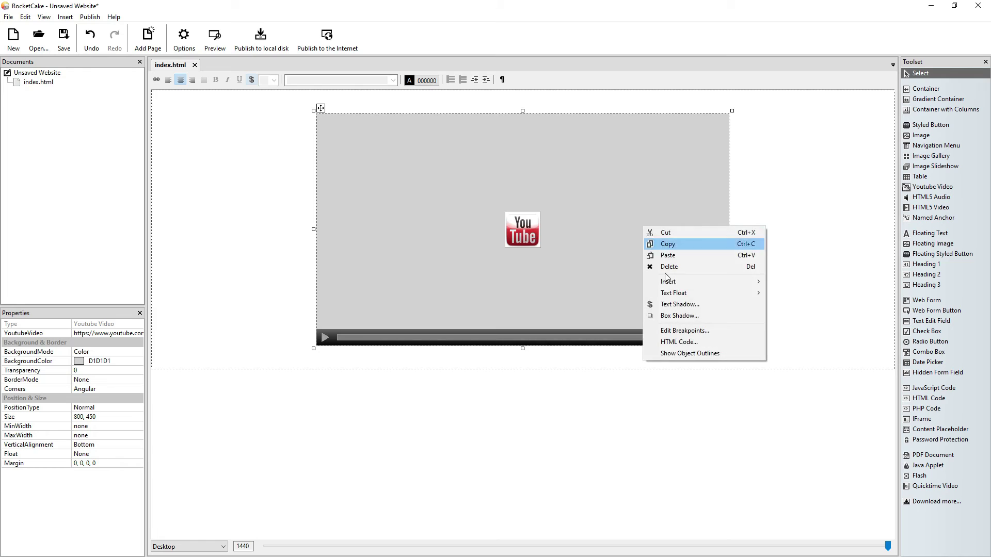
left_click(674, 333)
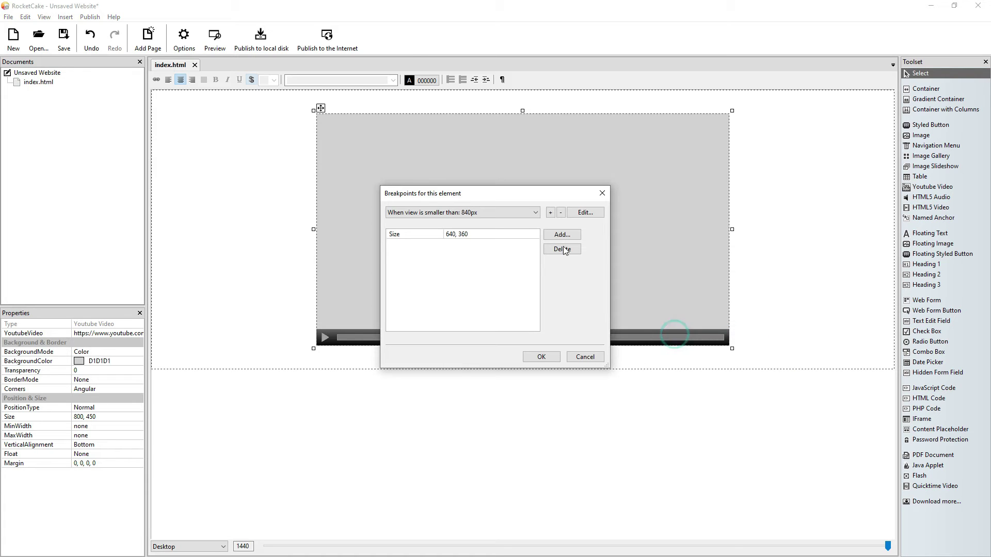
left_click(536, 213)
left_click(504, 227)
left_click(551, 213)
type("520")
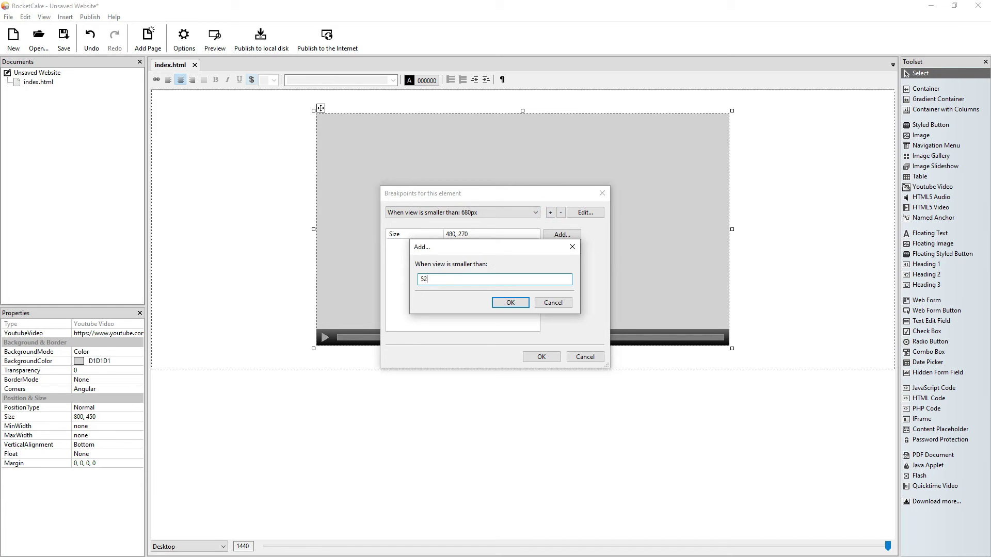
key("Return")
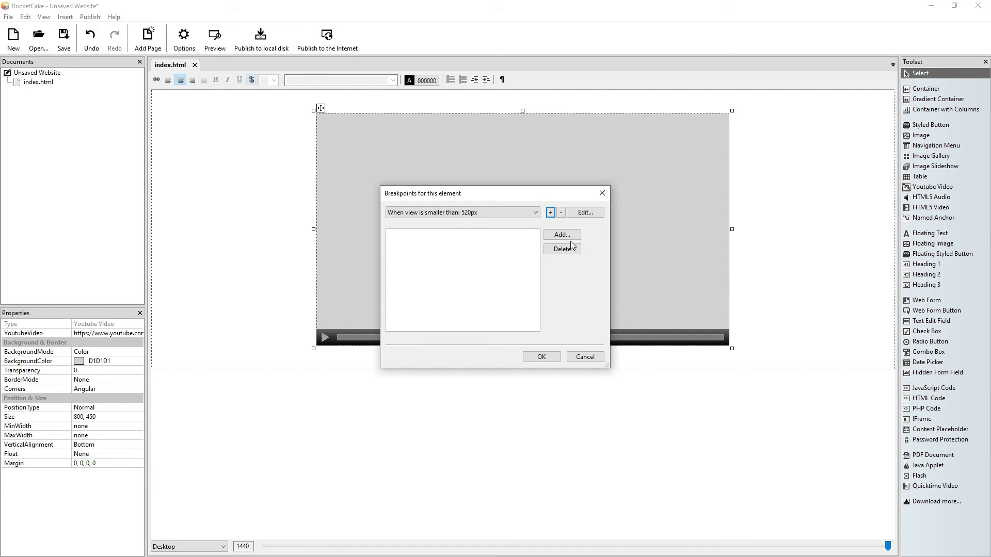
Give the 520px breakpoint a Size override of 320, 180.
left_click(562, 235)
left_click(588, 261)
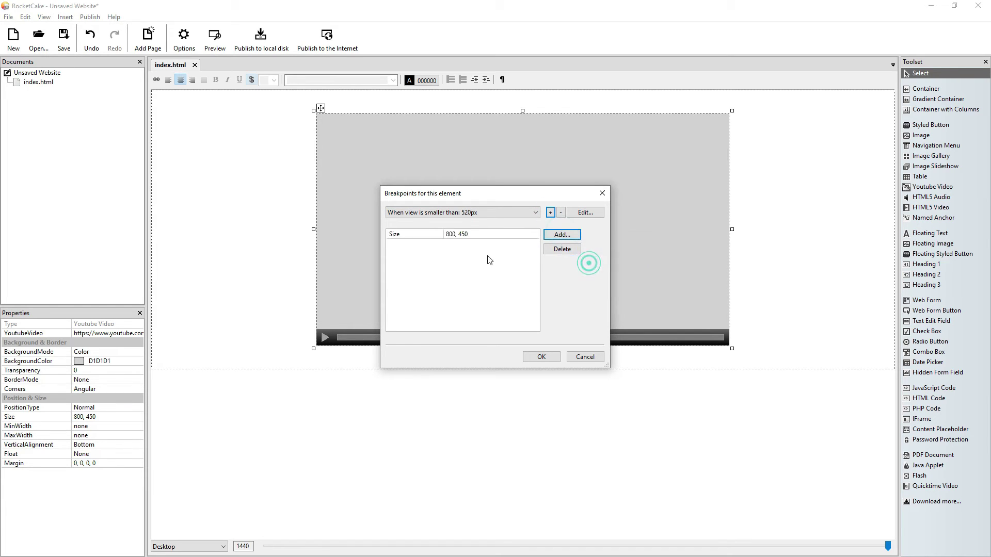
left_click(452, 237)
left_click(455, 233)
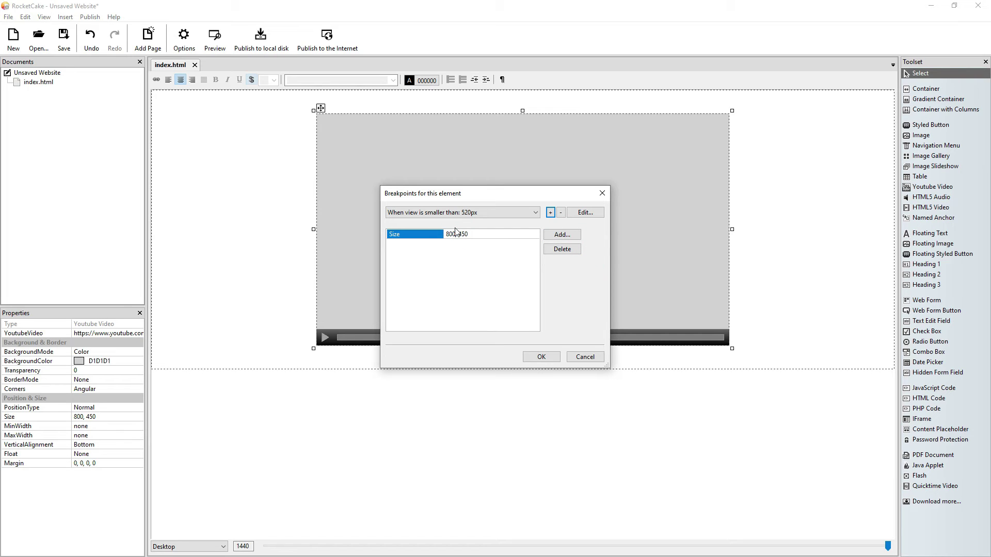
key("BackSpace")
key("BackSpace")
key("BackSpace")
type("320")
key("Delete")
key("Delete")
type("18")
left_click(549, 359)
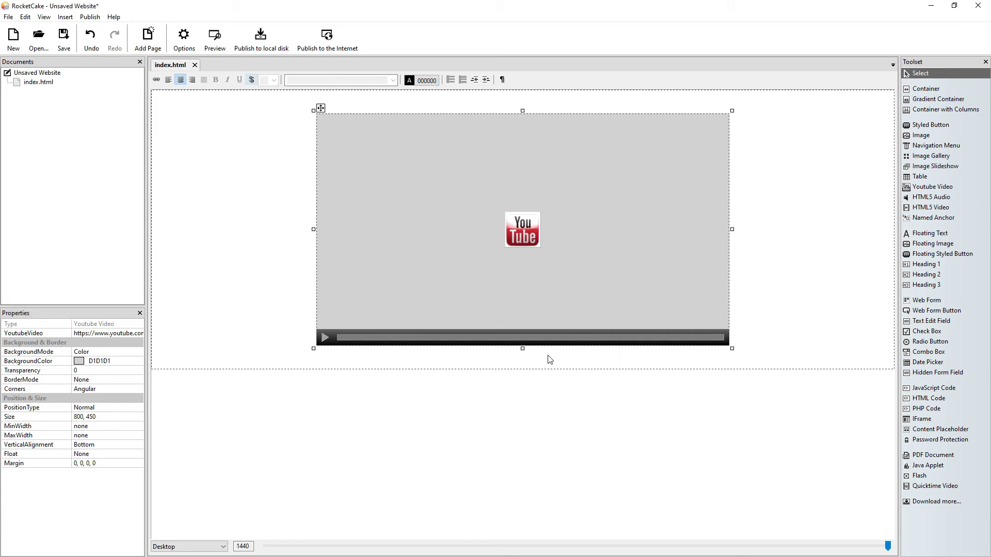
Narrow the page preview to 579 px and add a 360px breakpoint to the video.
right_click(587, 238)
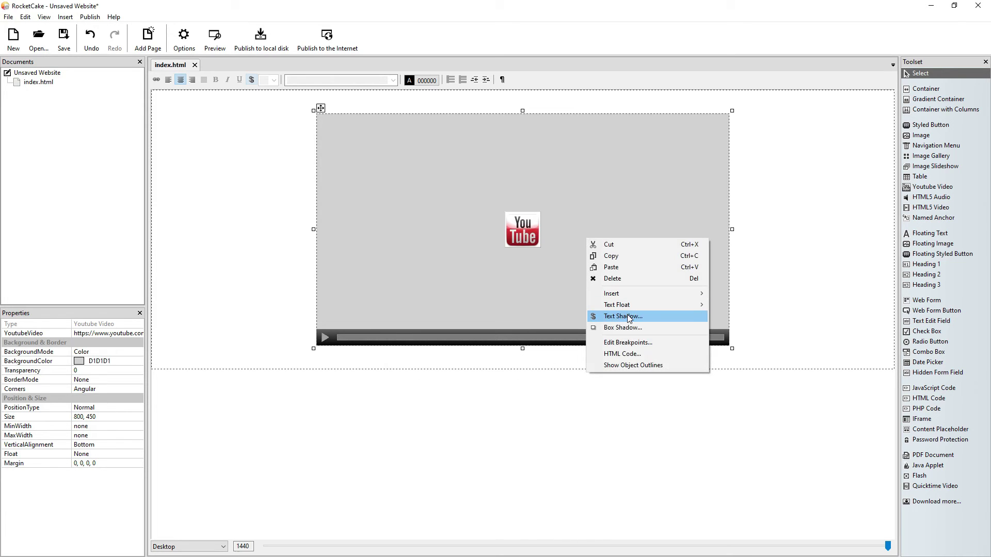
left_click(782, 339)
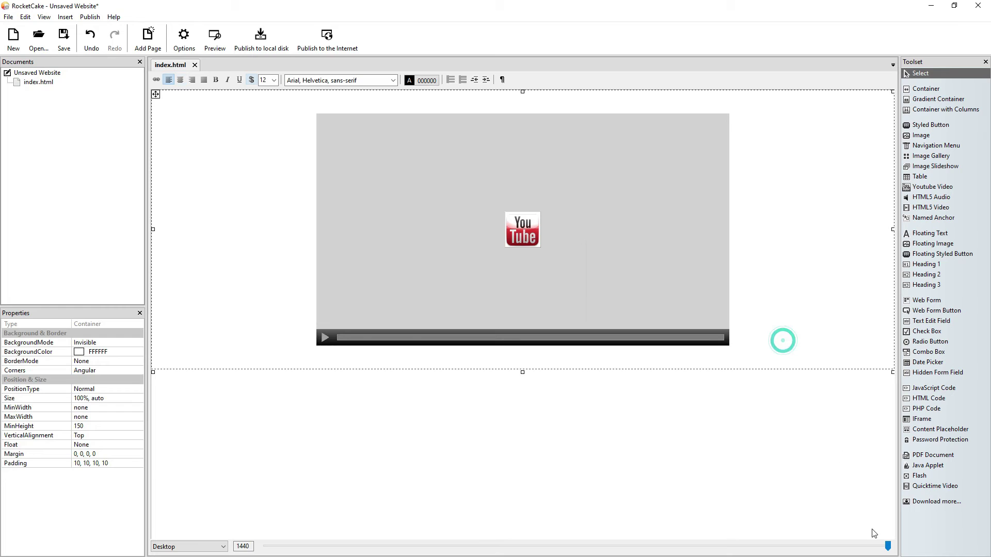
left_click_drag(888, 547, 949, 445)
right_click(615, 191)
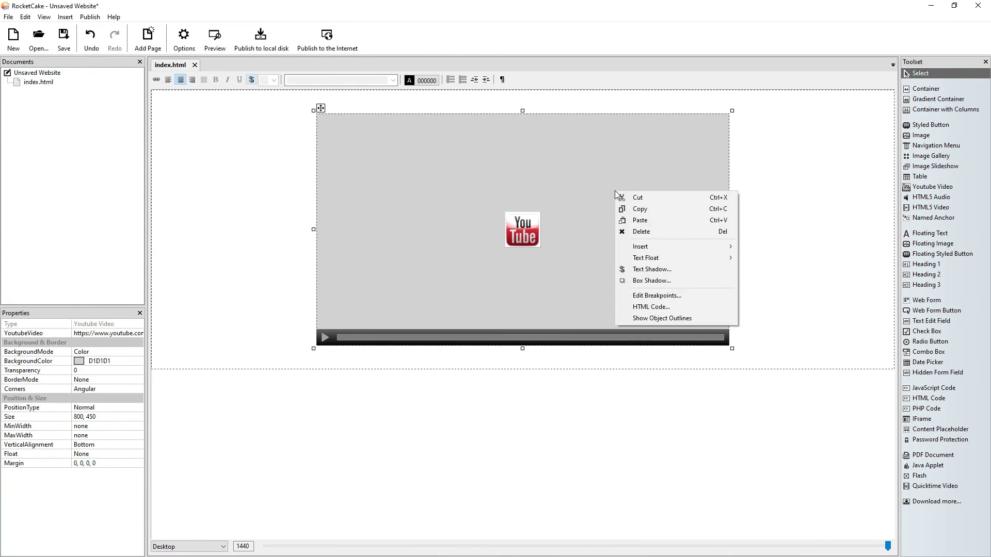
left_click(663, 296)
left_click(538, 213)
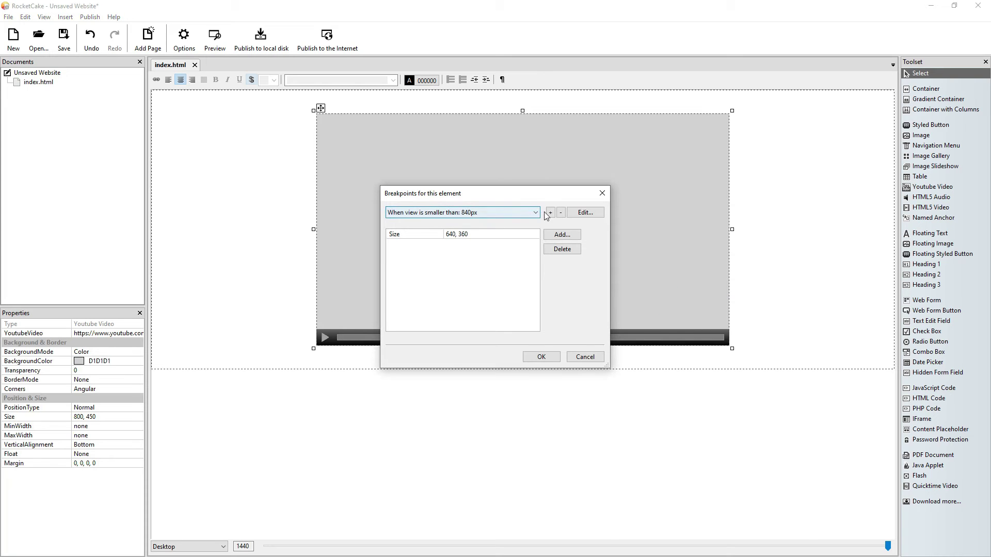
left_click(498, 239)
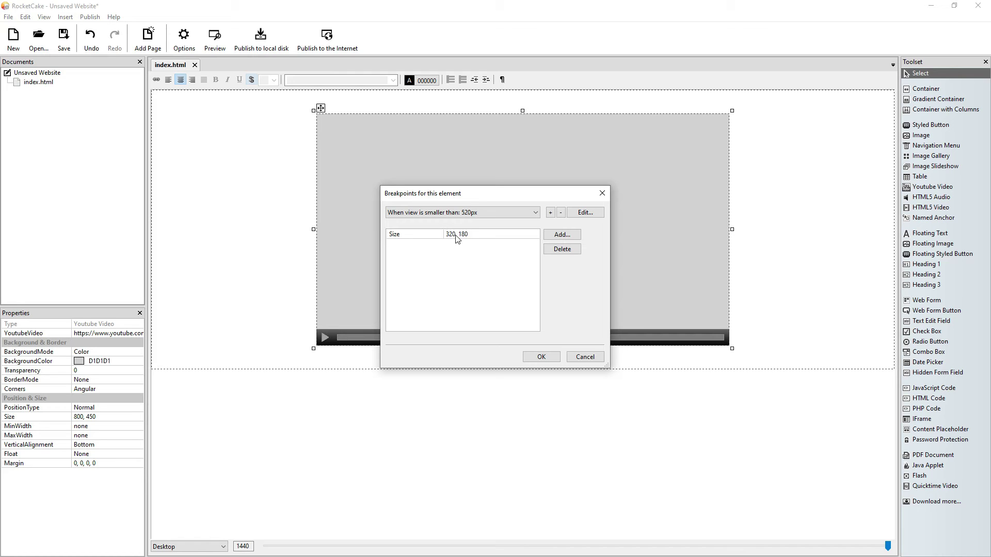
left_click(550, 213)
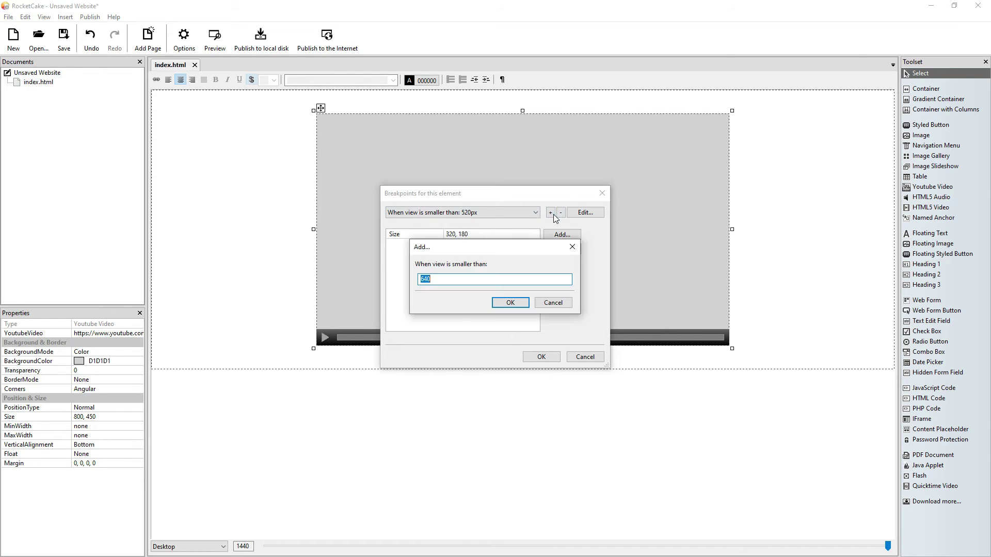
type("360")
key("Return")
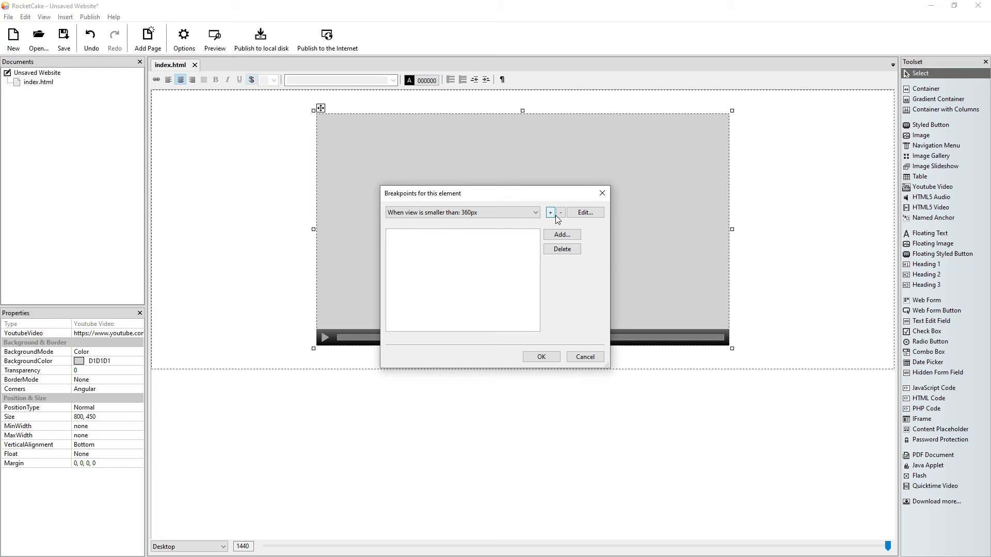
Set the 360px breakpoint's Size width to 160, then shrink the preview to 215 px.
left_click(562, 234)
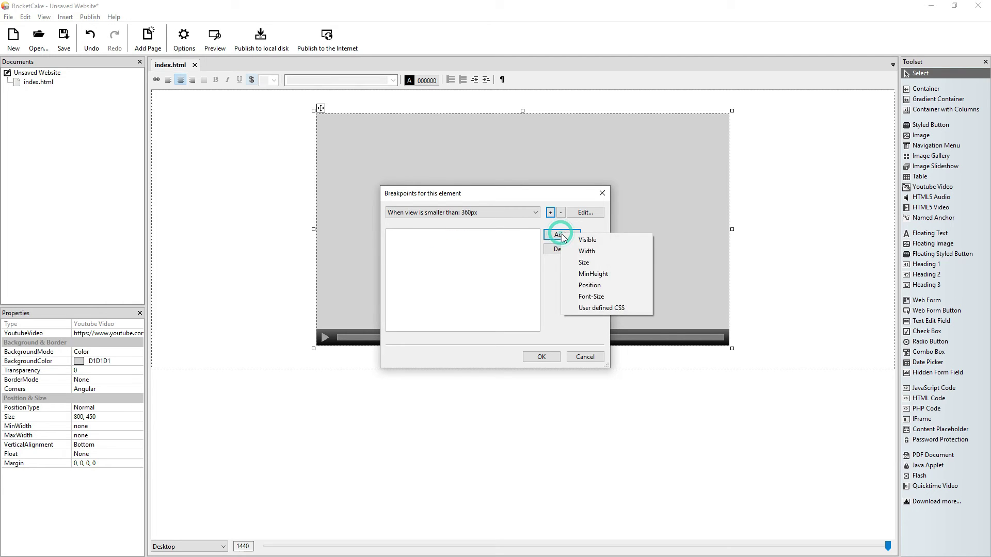
left_click(581, 264)
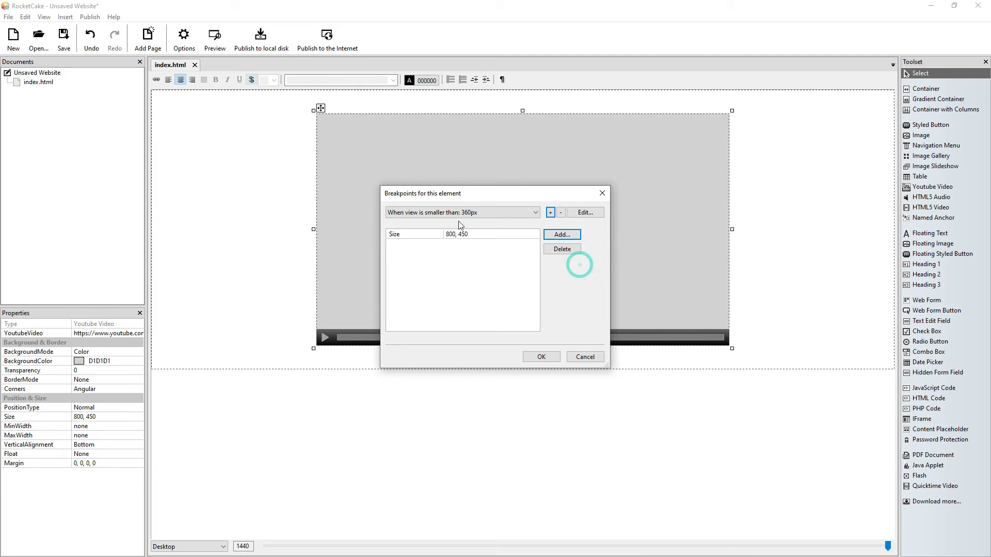
left_click(447, 233)
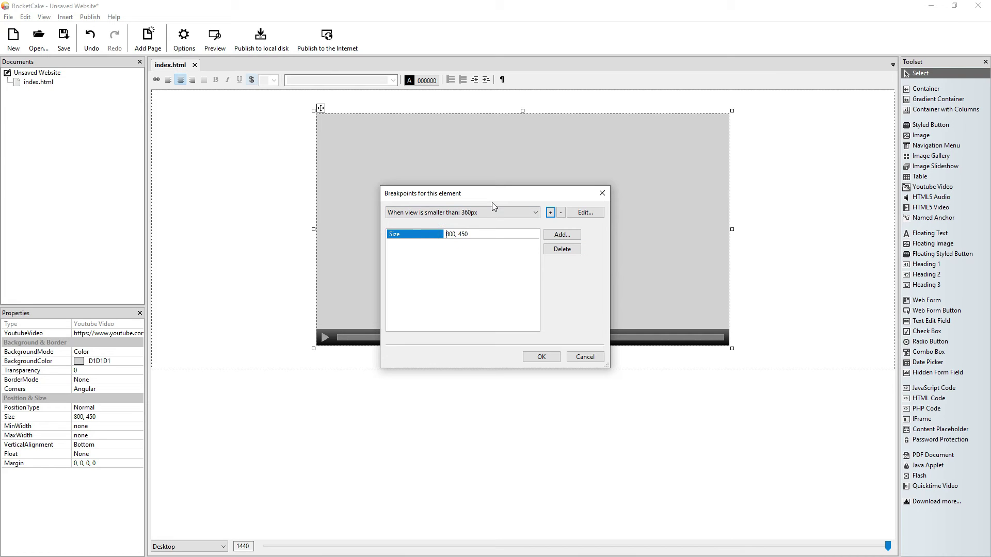
type("160")
key("Delete")
key("Delete")
key("Delete")
key("Delete")
left_click(525, 356)
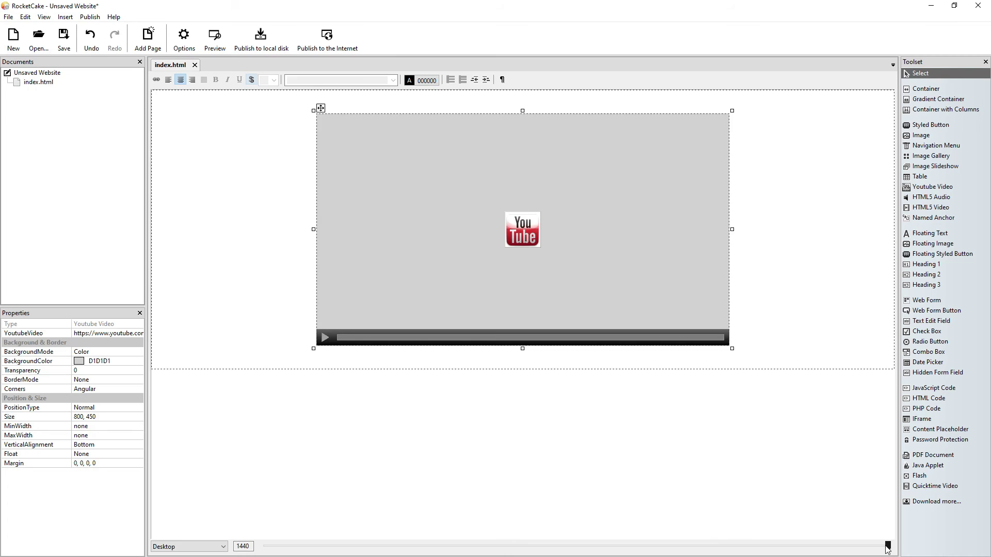
left_click_drag(887, 546, 567, 546)
left_click_drag(491, 497, 887, 452)
Preview the page in Brave, resizing the window to confirm the jazz video scales, then return to RocketCake.
left_click(215, 37)
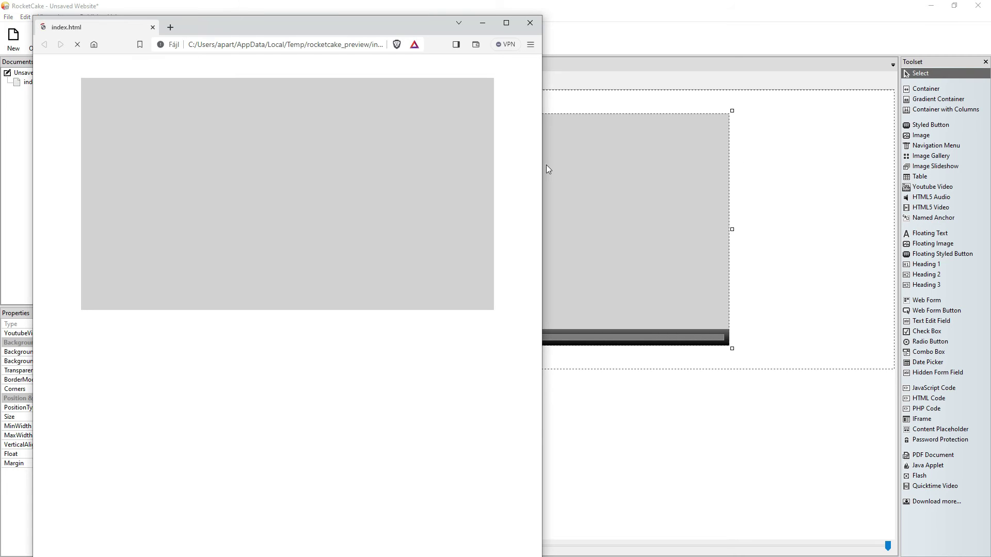
left_click_drag(542, 165, 732, 250)
left_click(751, 33)
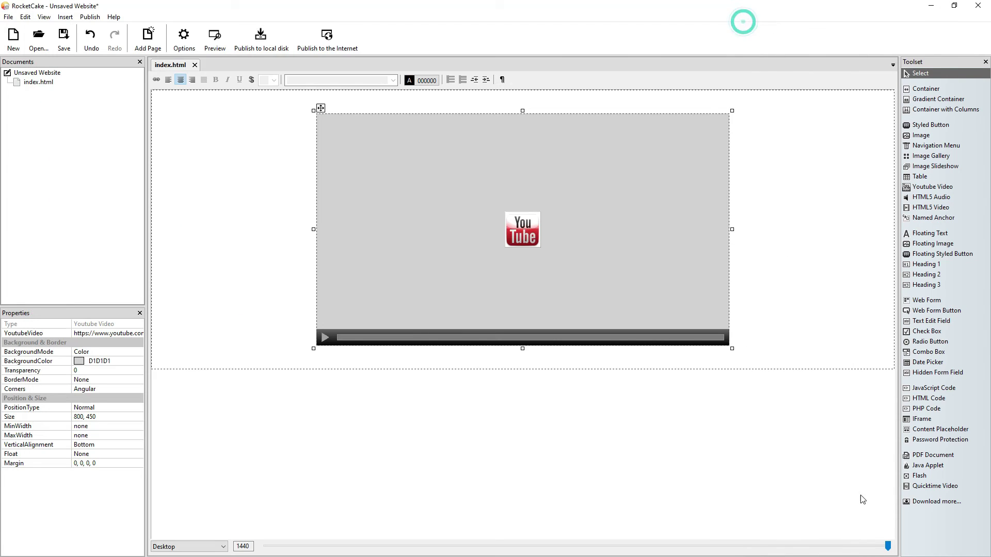
left_click_drag(887, 546, 908, 352)
left_click(62, 44)
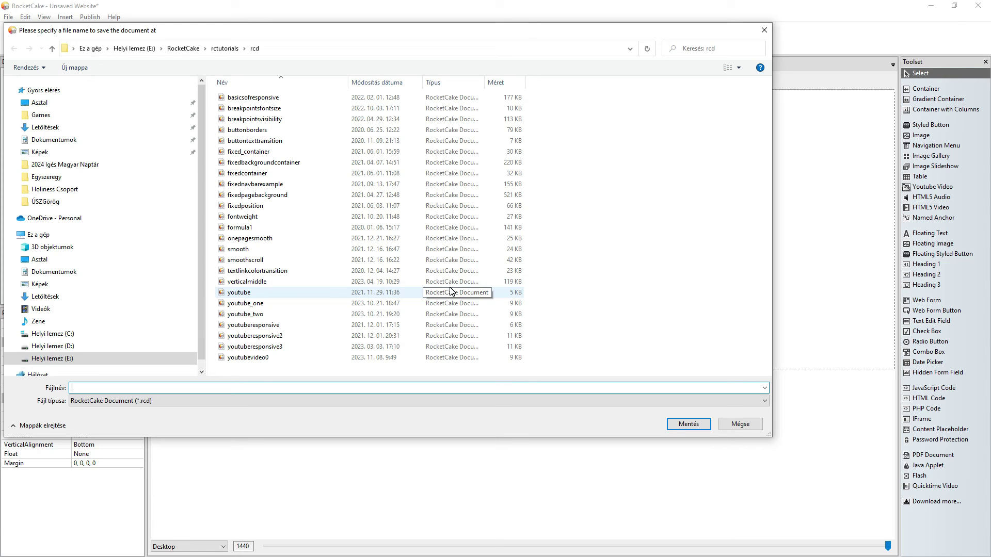
Name the file youtubevideo1 and confirm with Mentés.
type("you")
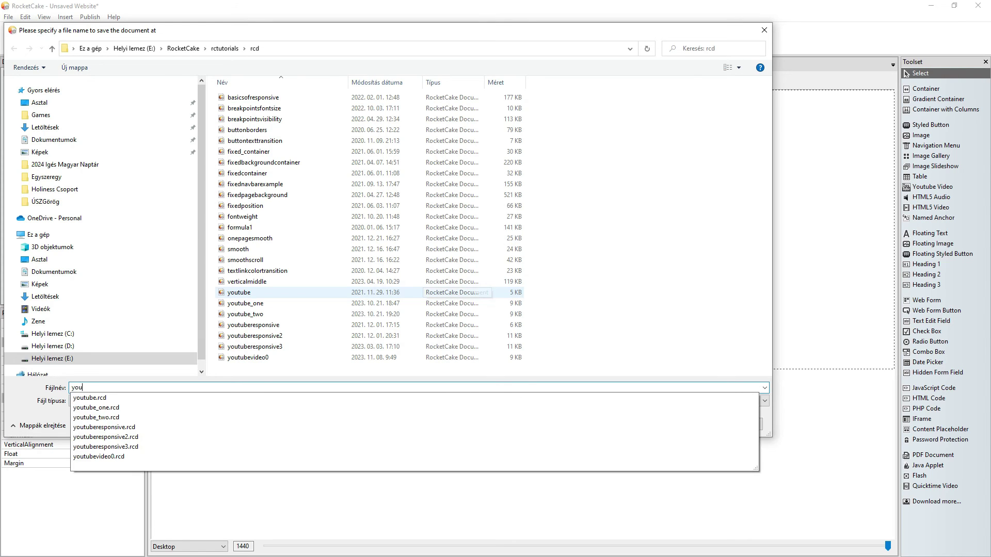
type("tubevideo1")
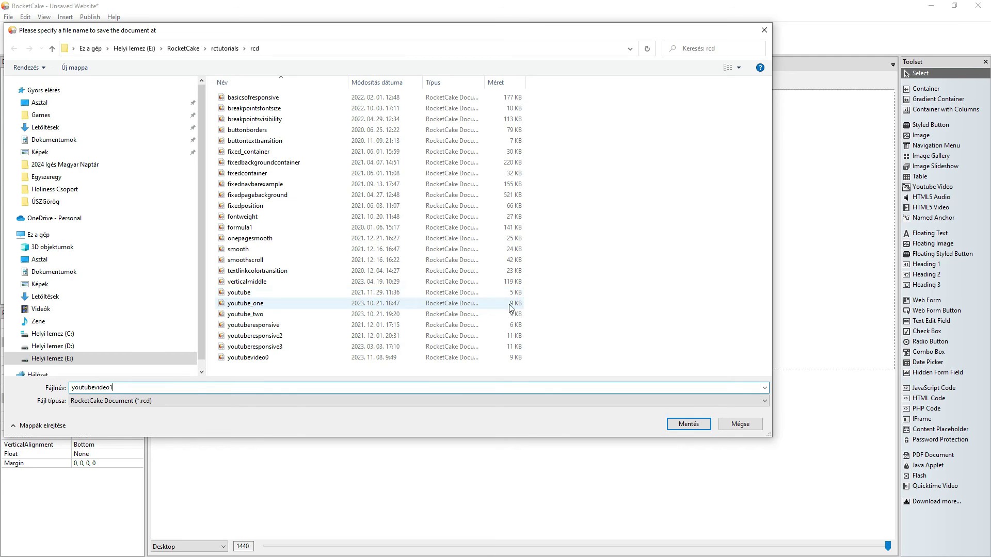
left_click(689, 423)
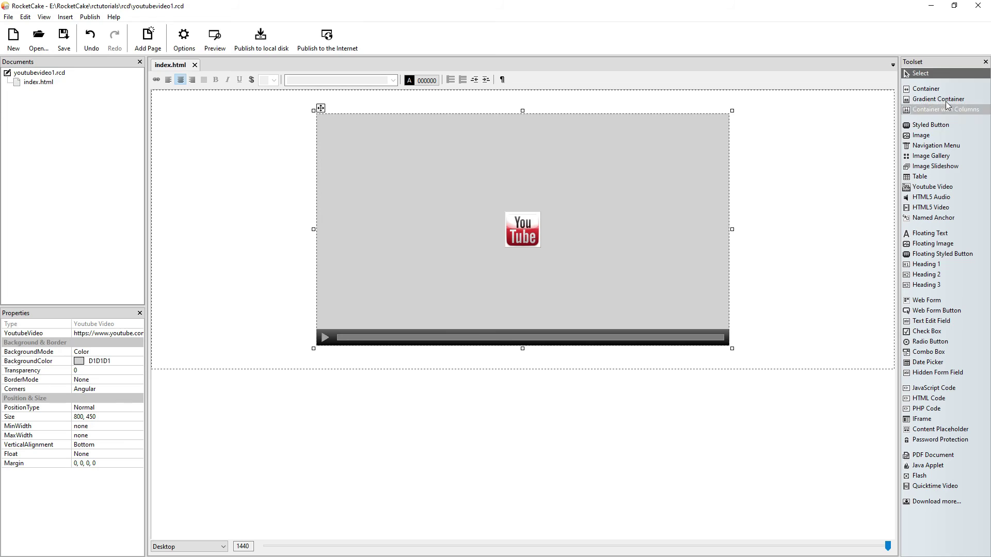
Insert a new container below the video and type rocketcaketutorials.com in it.
left_click(933, 88)
left_click(443, 459)
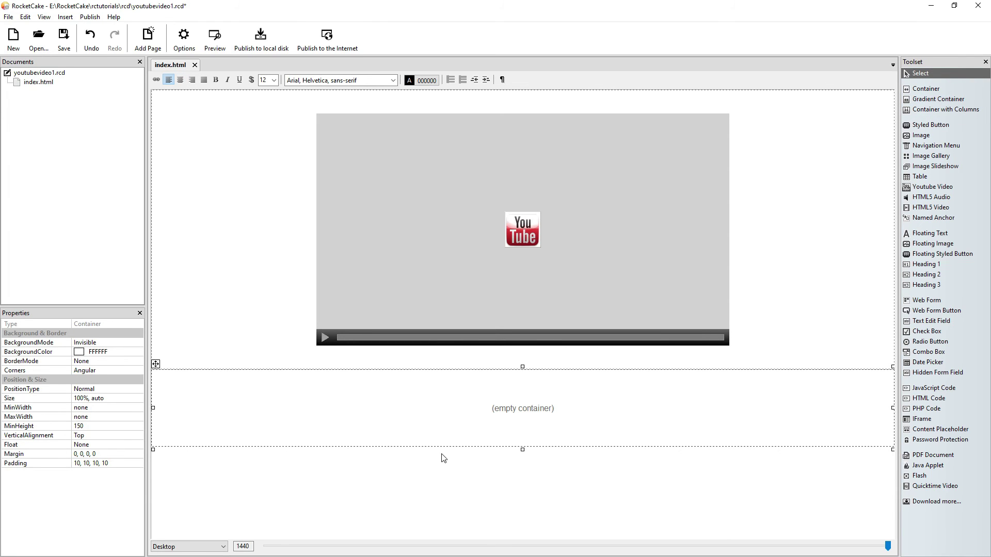
left_click(365, 422)
type("rocketcaketutorials")
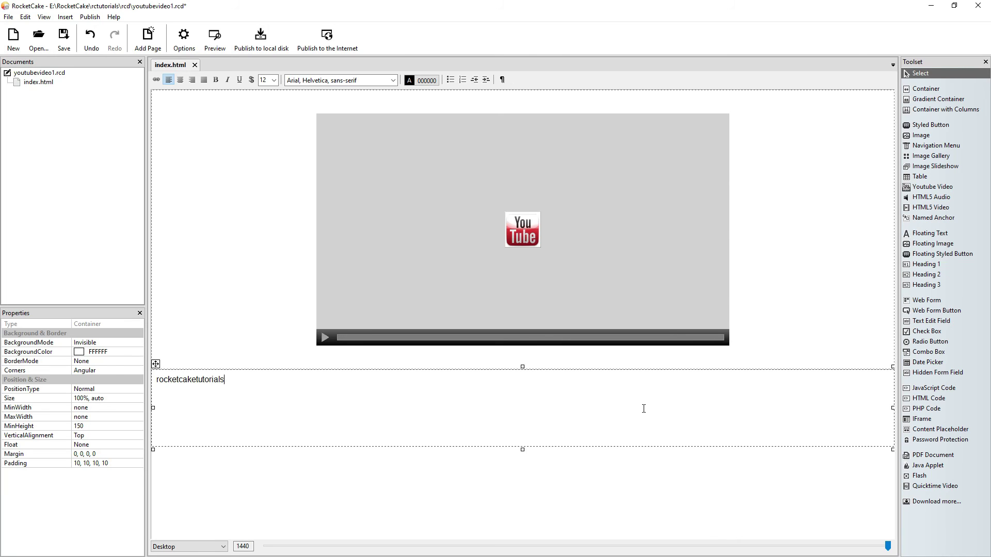
type(".com")
Format the rocketcaketutorials.com text as centred, size 24, bold and blue 0080FF.
left_click(180, 80)
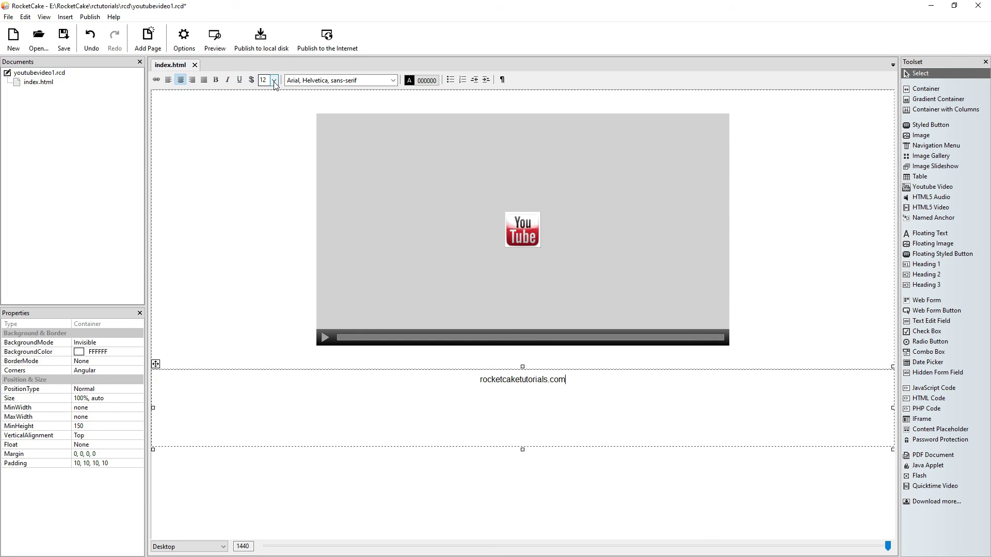
left_click(274, 80)
left_click(264, 192)
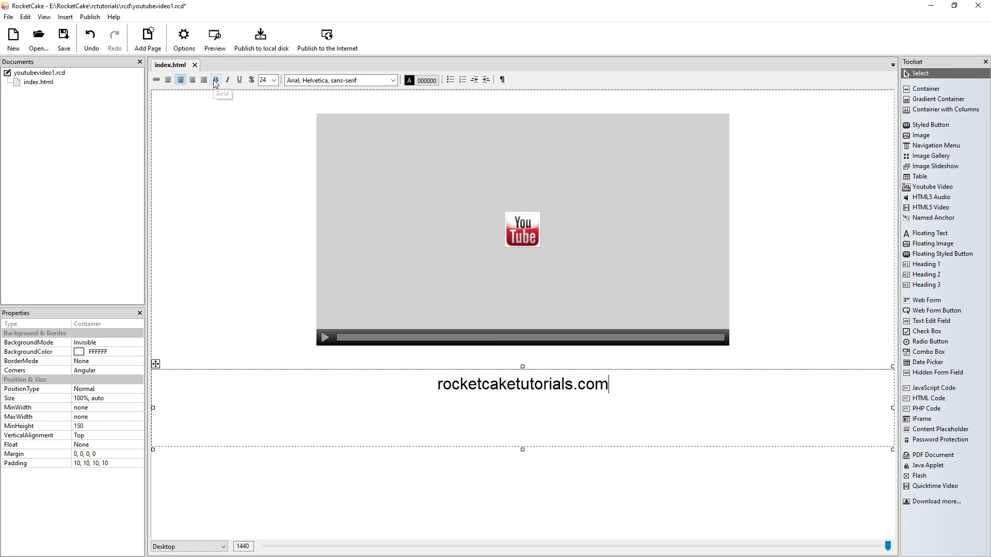
left_click(216, 79)
left_click(421, 80)
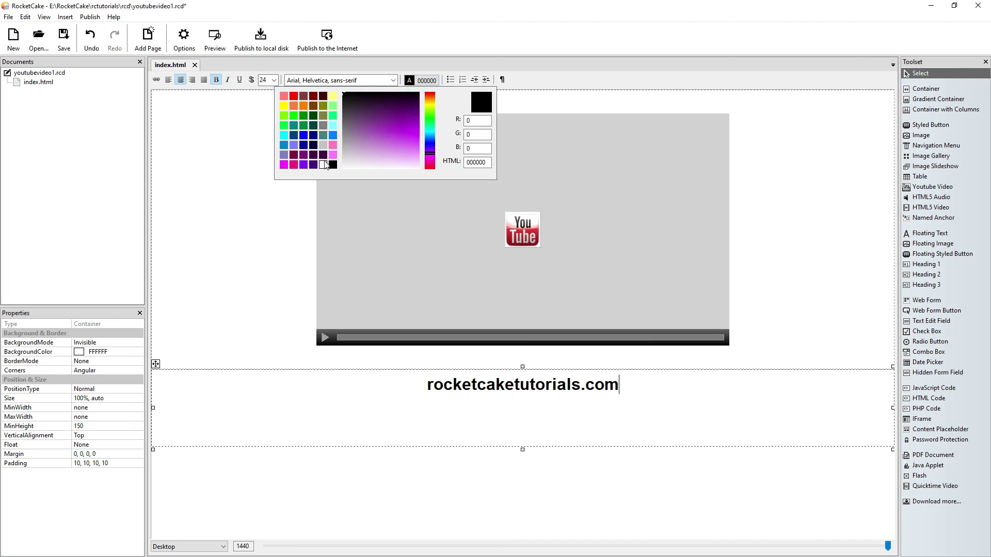
left_click(333, 135)
left_click(288, 261)
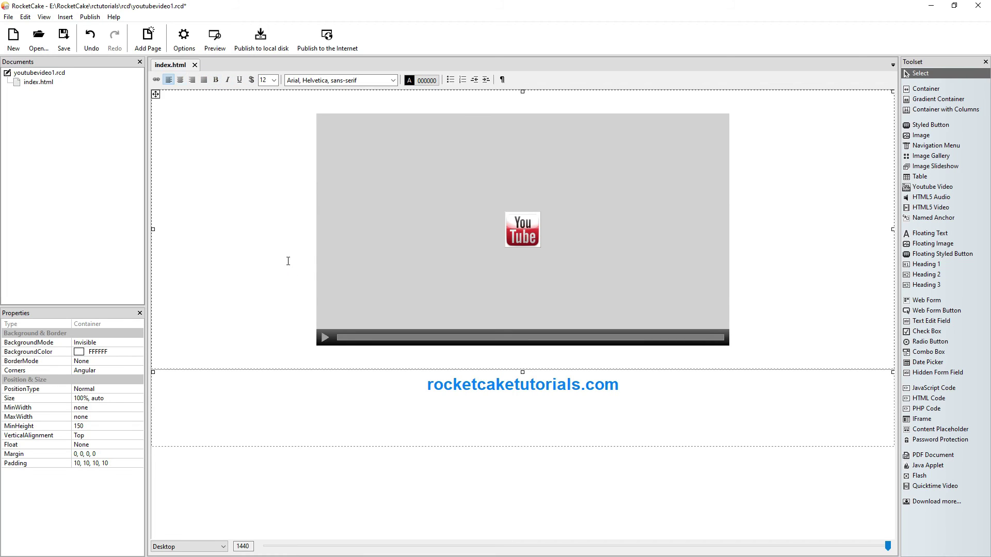
Select and copy the rocketcaketutorials.com line, then select Brave's address bar.
left_click(342, 389)
key("Return")
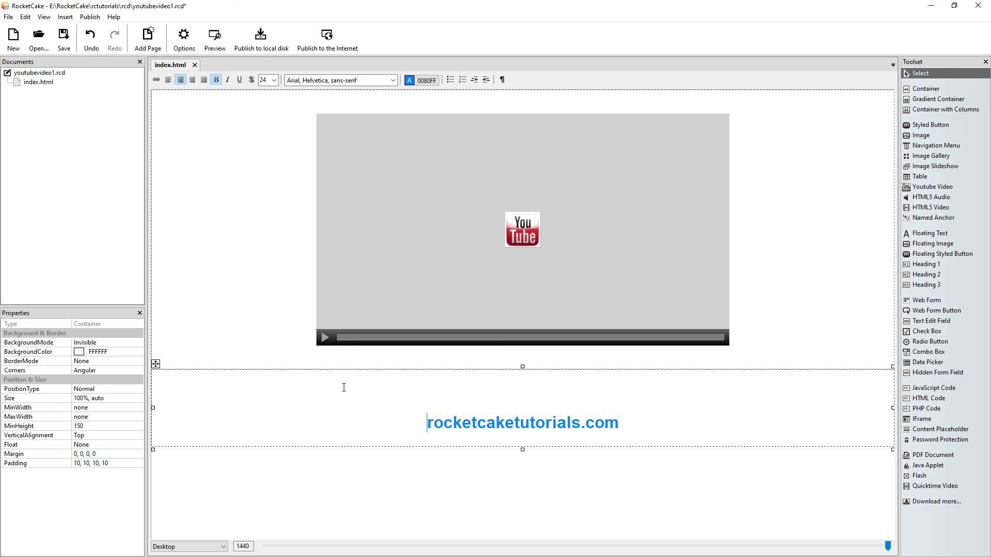
key("BackSpace")
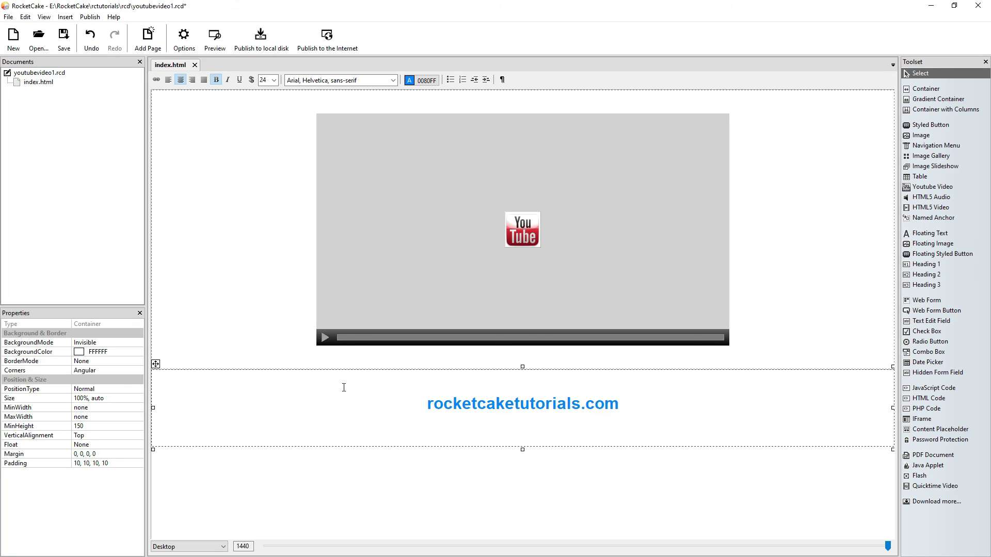
key("shift+End")
key("ctrl+c")
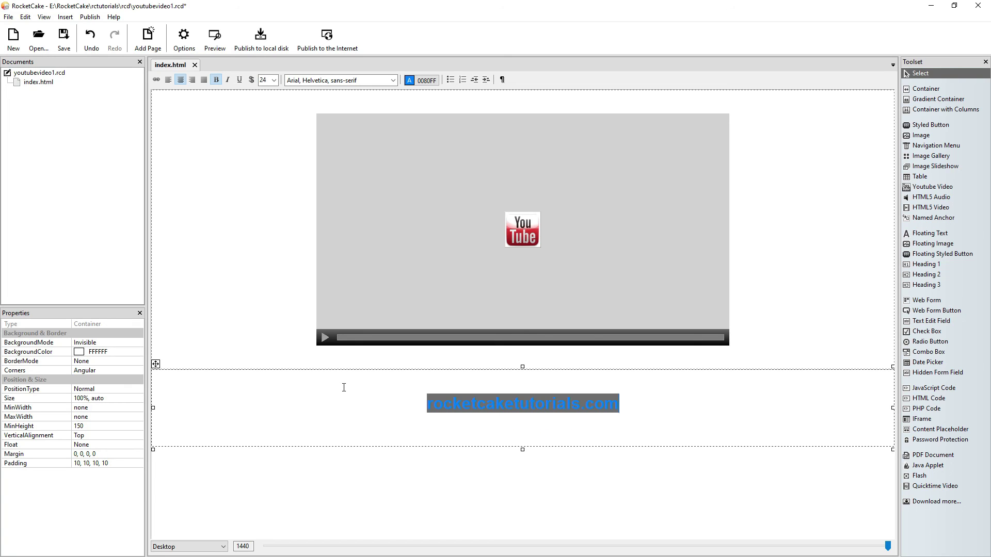
key("alt+Tab")
left_click(312, 24)
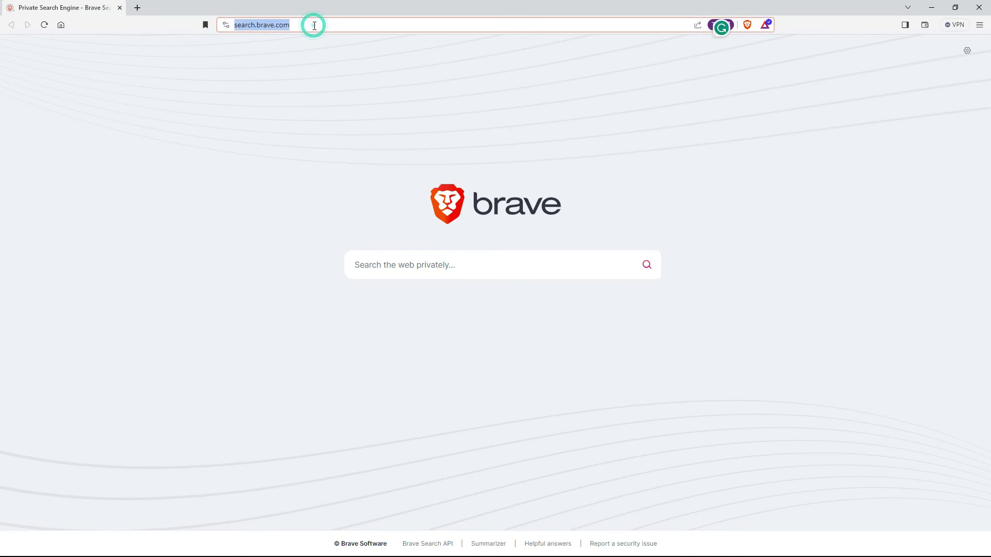
Paste and load rocketcaketutorials.com in Brave, then open its RCD Files page.
key("ctrl+v")
key("Return")
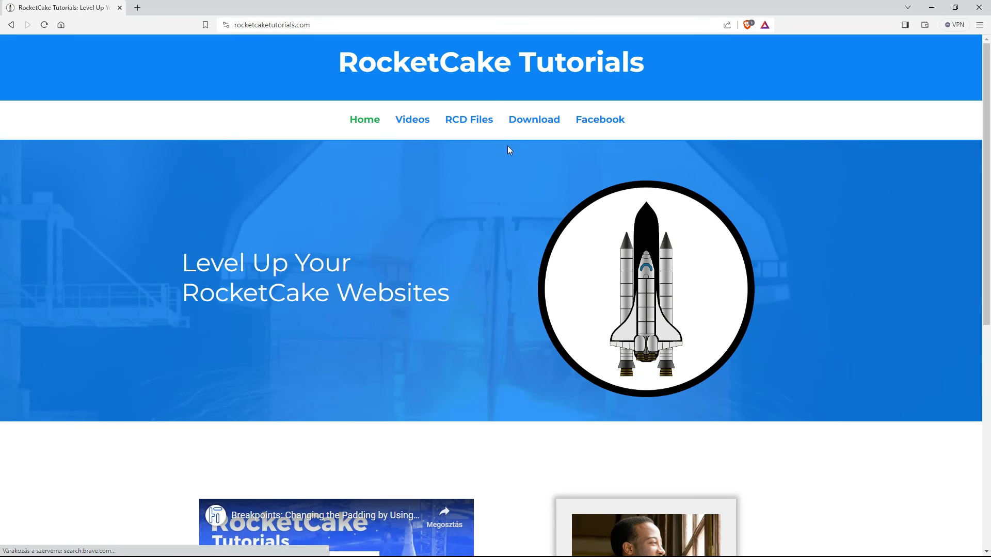
left_click(473, 120)
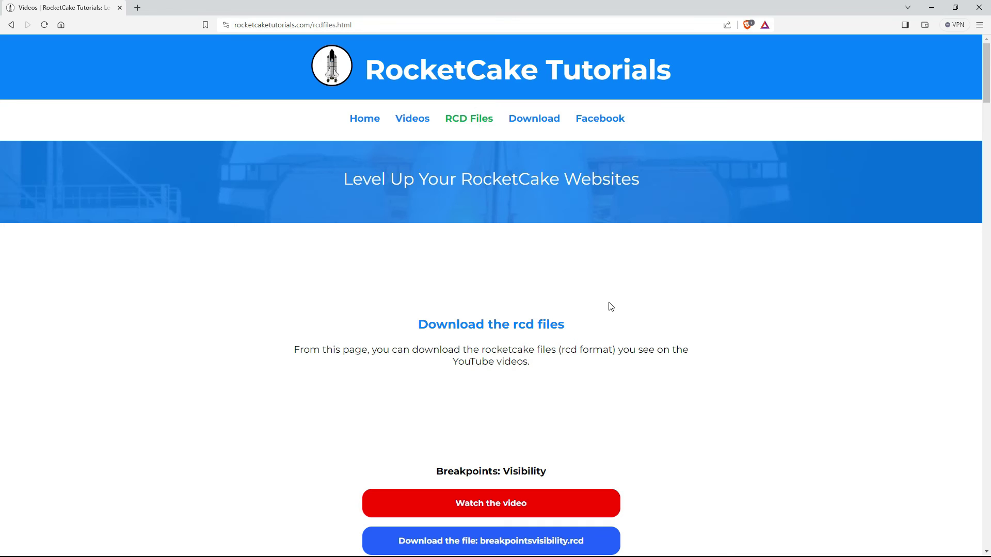
scroll(632, 326, "down", 3)
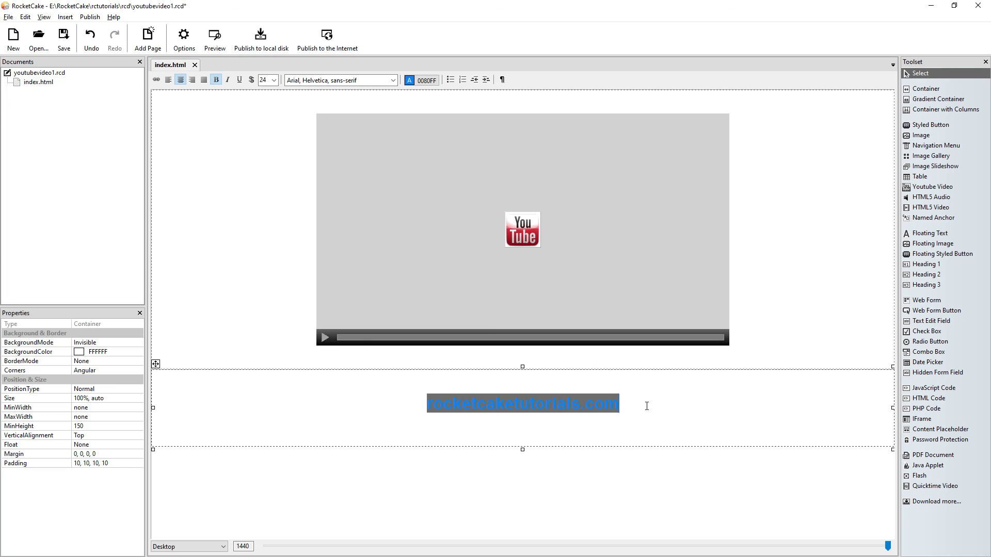
left_click(649, 406)
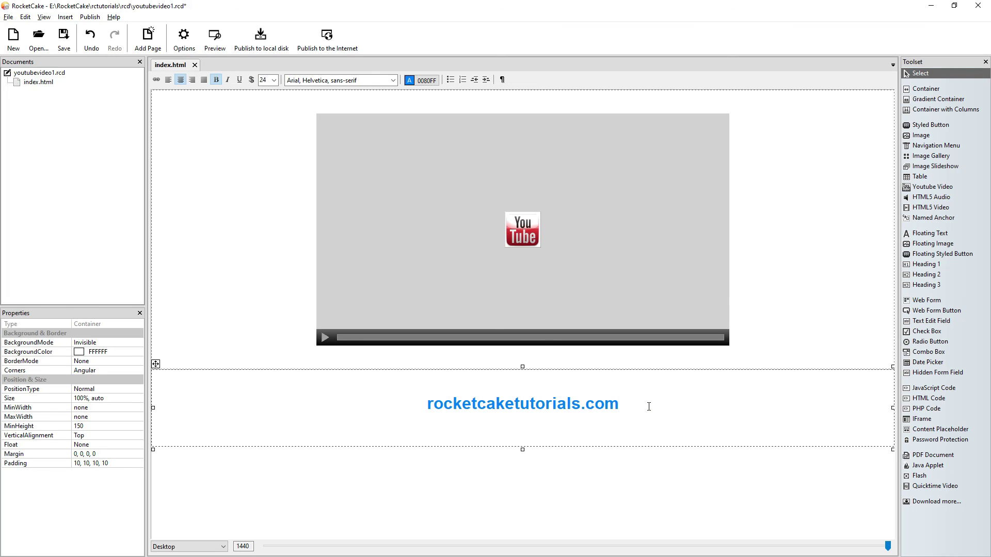
type("youtu")
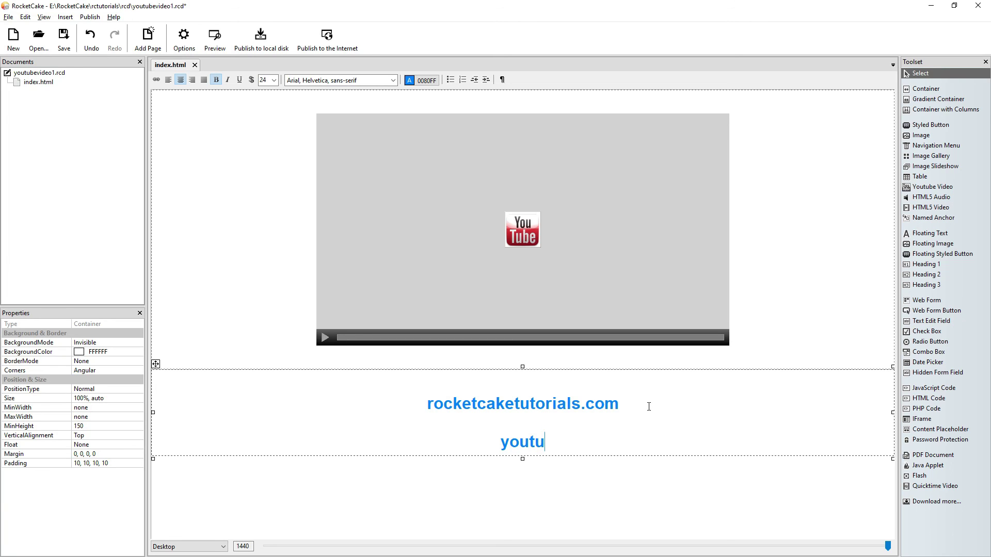
type("be.com")
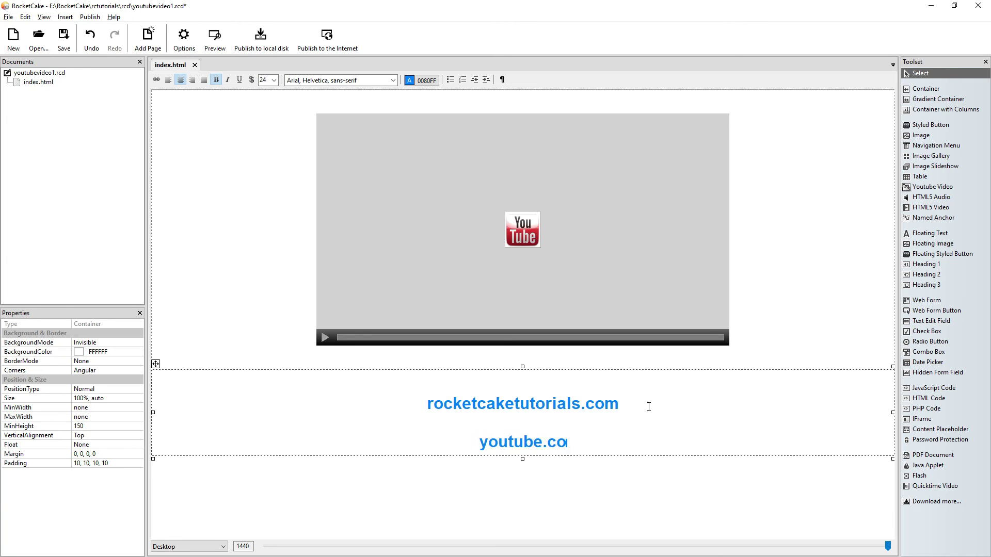
type("/")
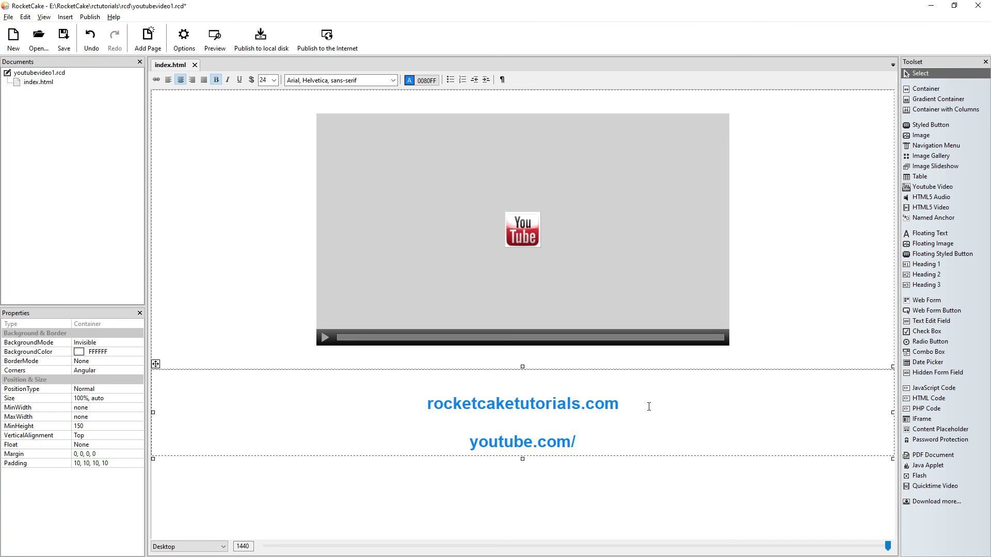
type("@hunt")
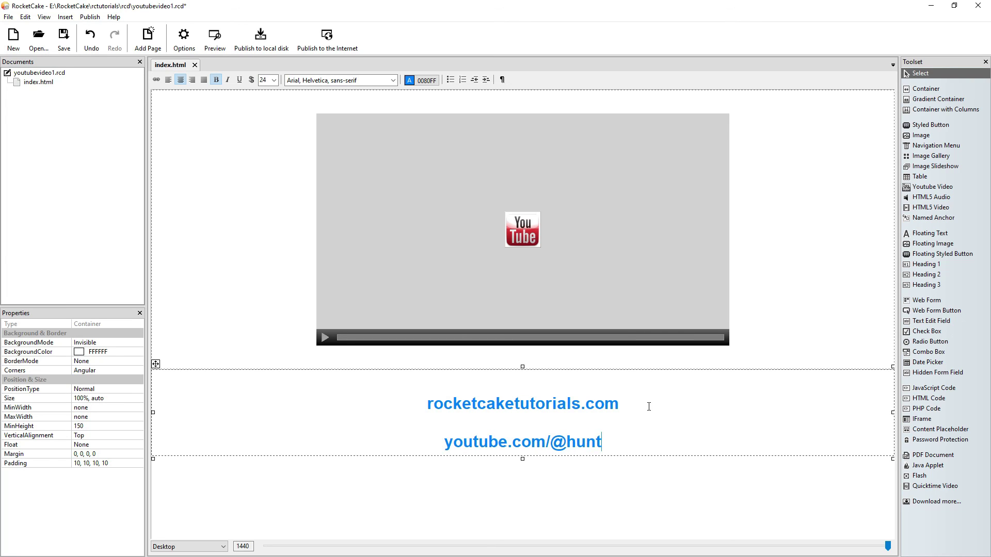
type("echnic")
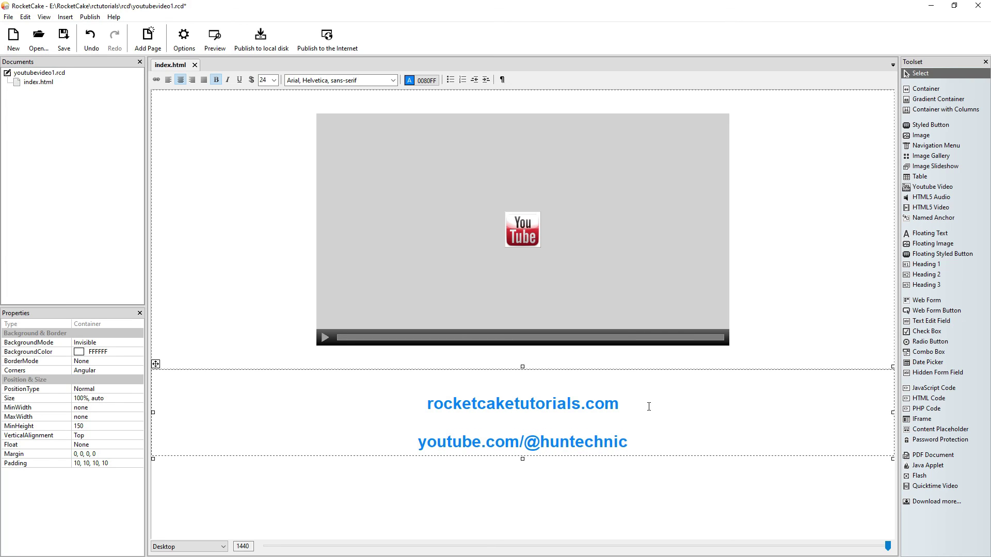
type("/videos")
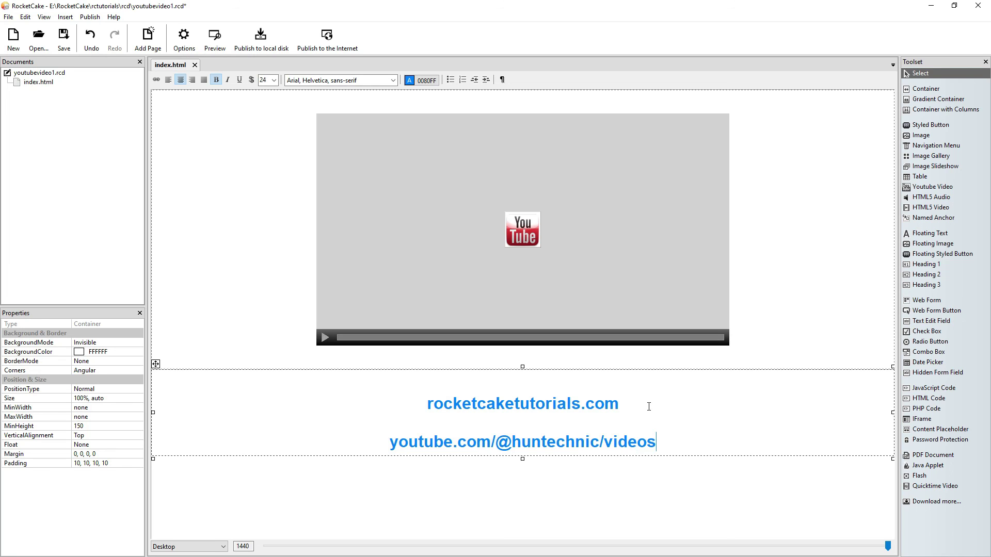
key("shift+Home")
key("ctrl+c")
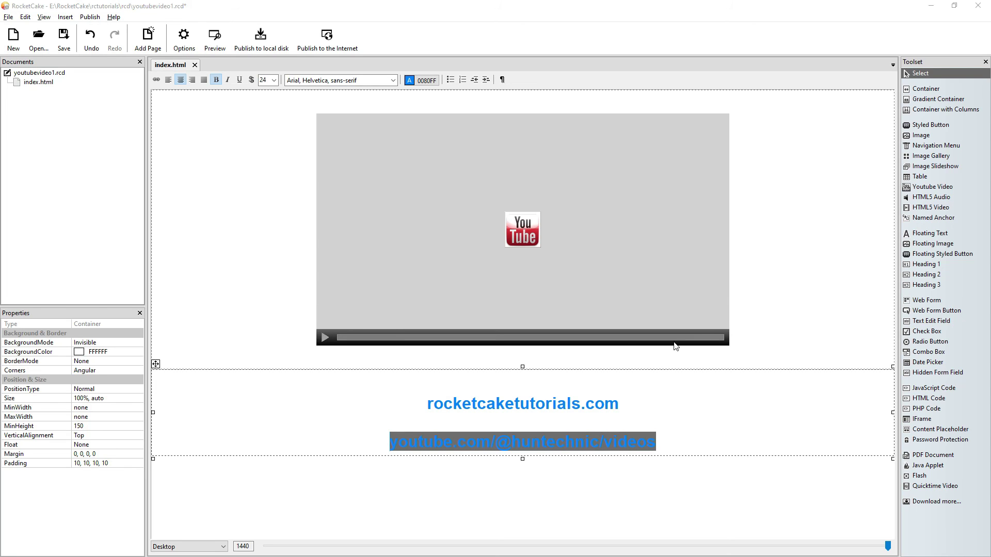
key("alt+Tab")
key("Tab")
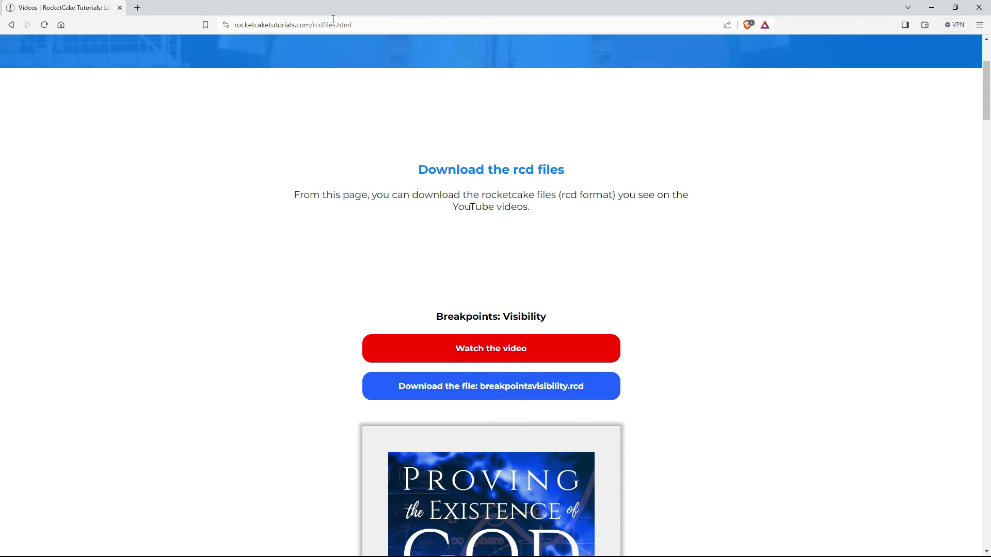
Paste the YouTube address into Brave and browse the channel's Videos page.
left_click(360, 26)
key("ctrl+v")
key("Return")
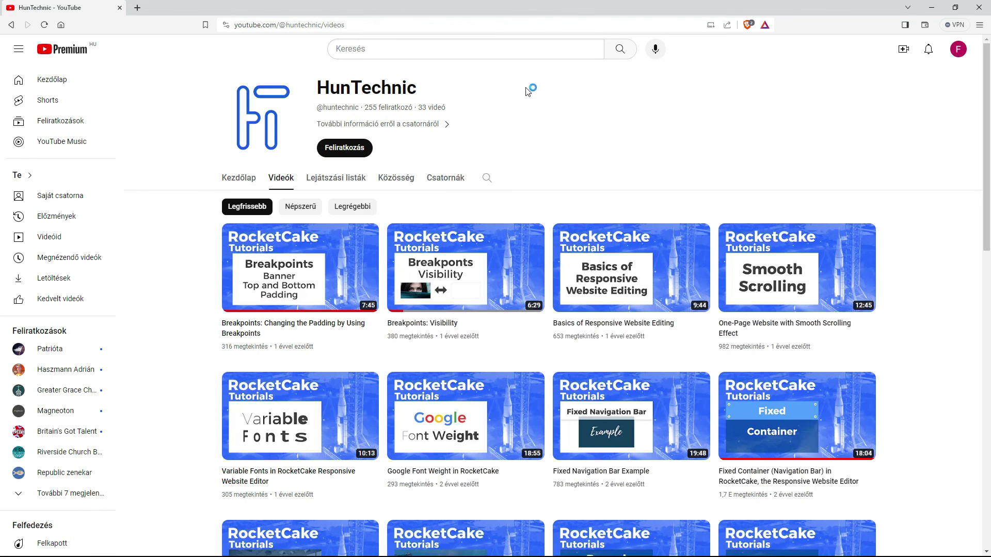
scroll(671, 155, "down", 5)
scroll(673, 165, "down", 6)
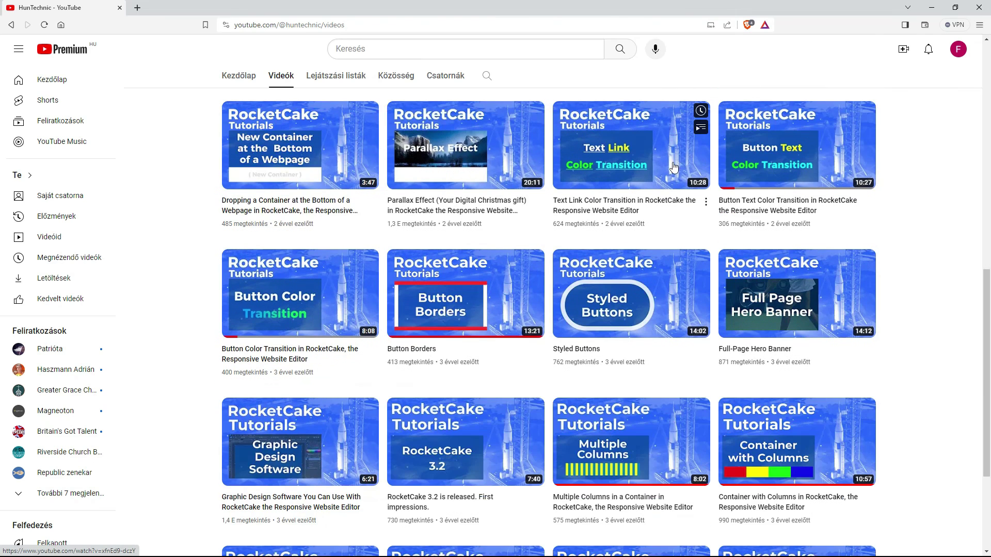
scroll(672, 161, "down", 3)
scroll(656, 129, "up", 15)
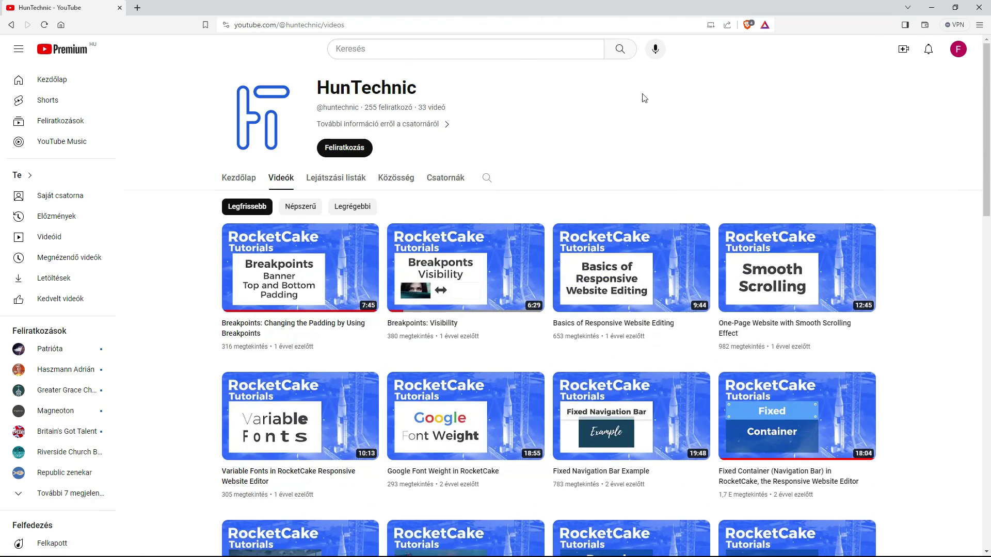
Back in RocketCake, add an empty line after the YouTube address.
key("alt+Tab")
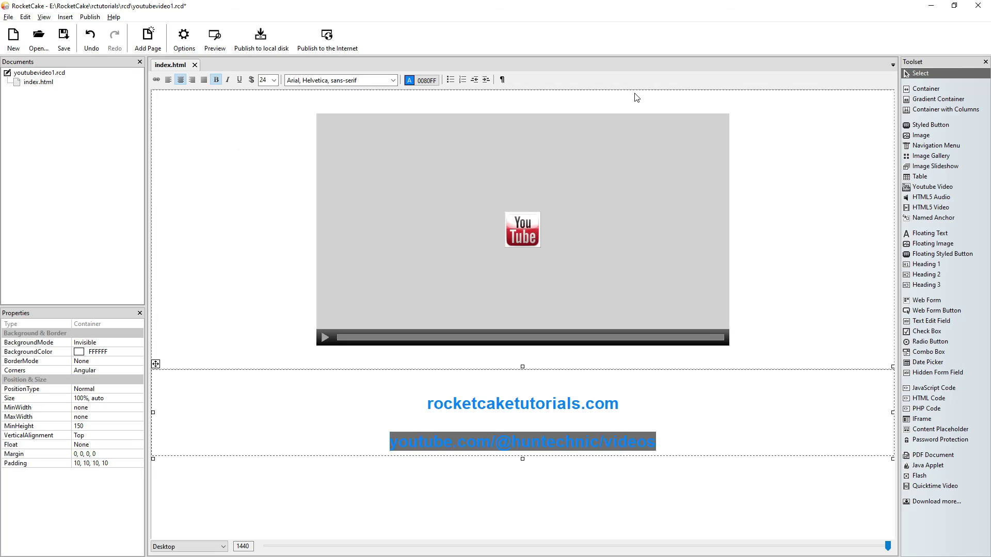
left_click(738, 432)
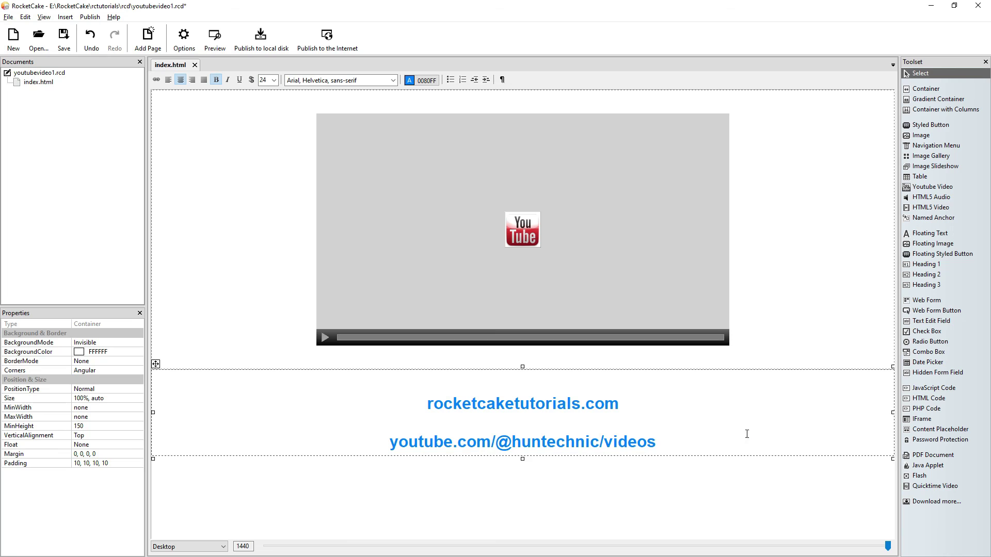
left_click(737, 437)
key("Return")
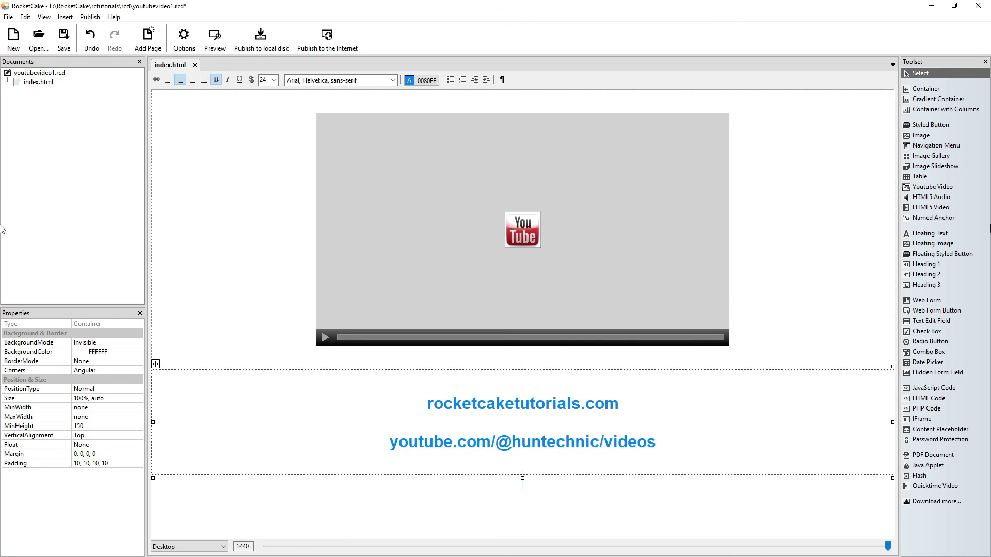